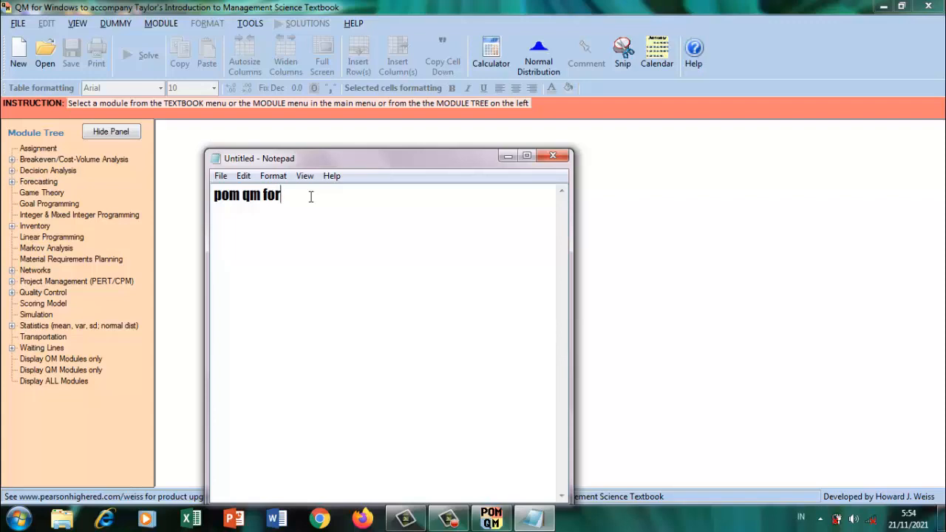
# Complete the first line of the Notepad note so it reads "pom qm for windows".
pyautogui.write('windows')
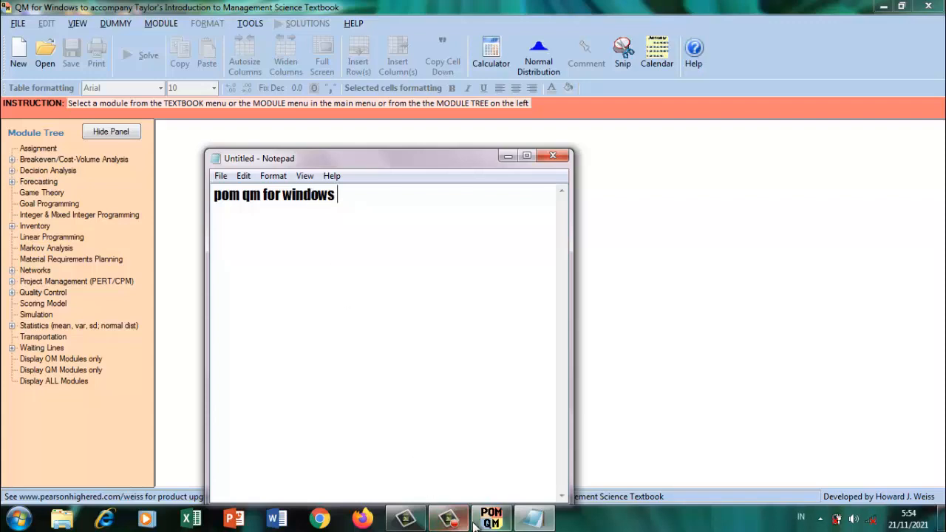
pyautogui.moveTo(478, 520)
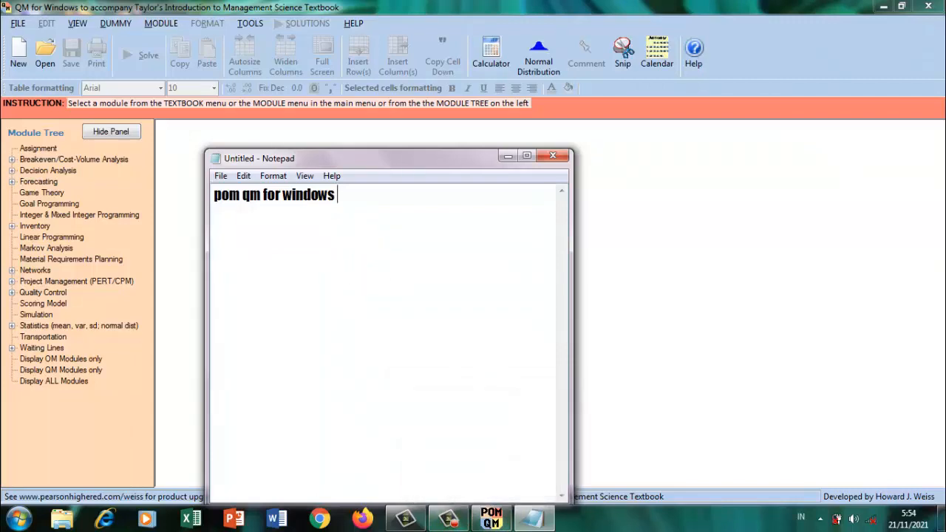
pyautogui.click(18, 518)
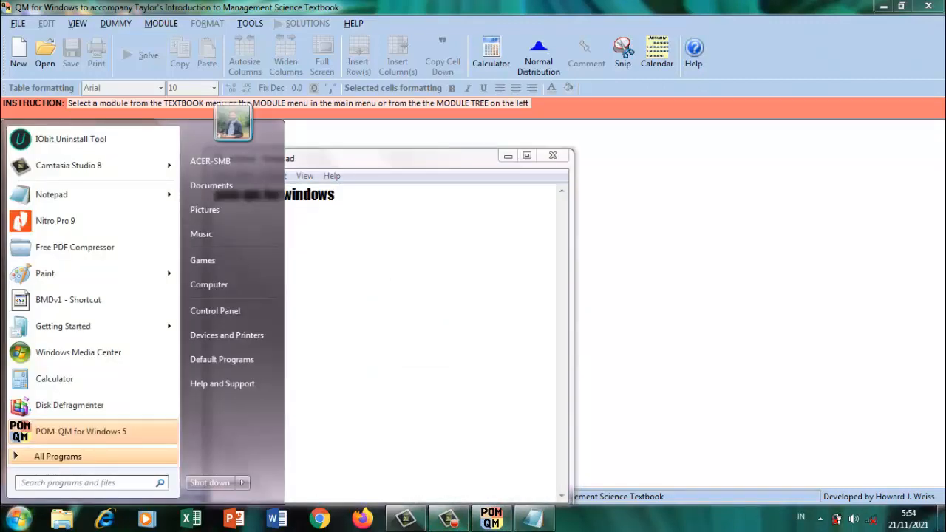
pyautogui.click(387, 195)
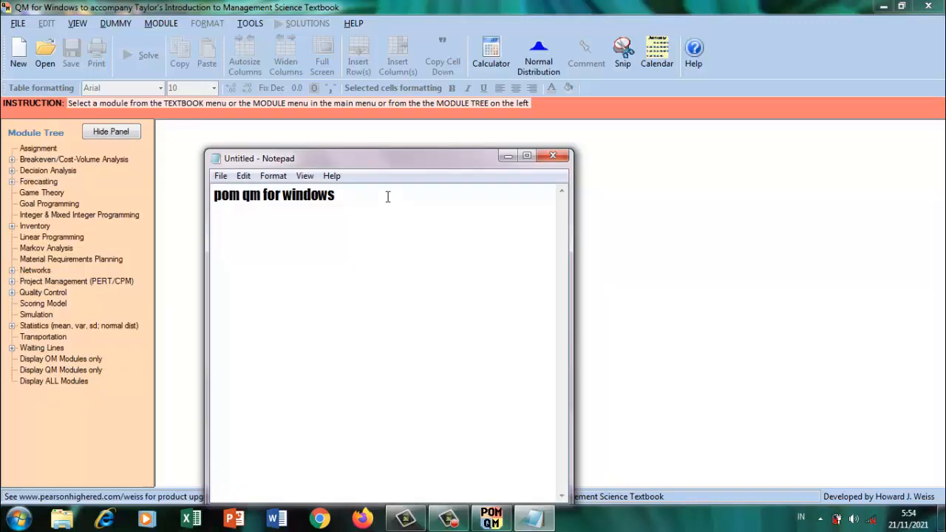
# Add the line "klik new" below the note's title, leaving a blank line between them.
pyautogui.write('verso')
pyautogui.press('BackSpace')
pyautogui.press('BackSpace')
pyautogui.press('BackSpace')
pyautogui.write('klik ne')
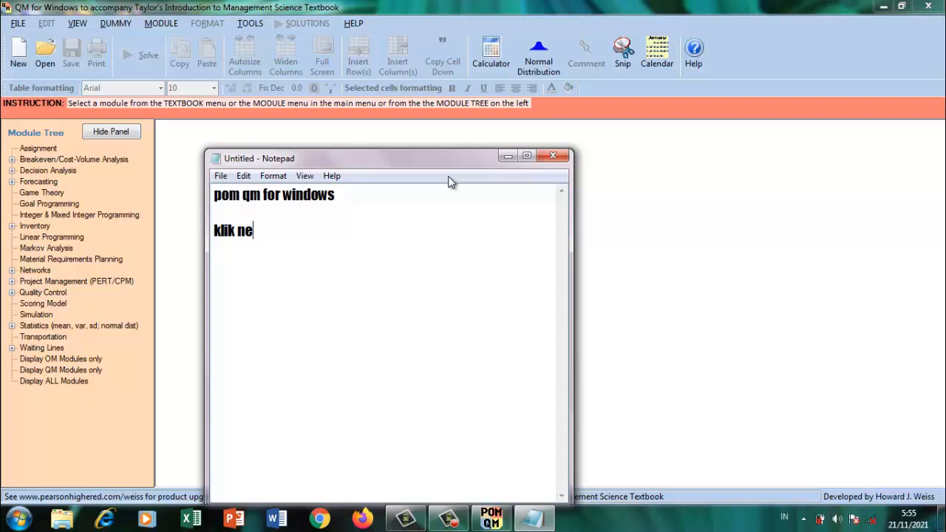
pyautogui.write('w')
# Switch to QM for Windows and try to start a new problem without a module selected.
pyautogui.click(20, 63)
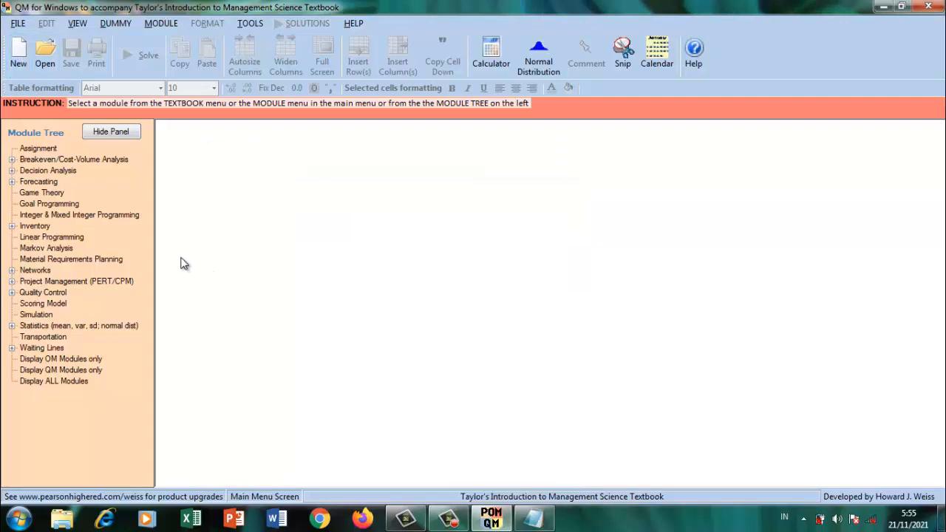
pyautogui.click(18, 65)
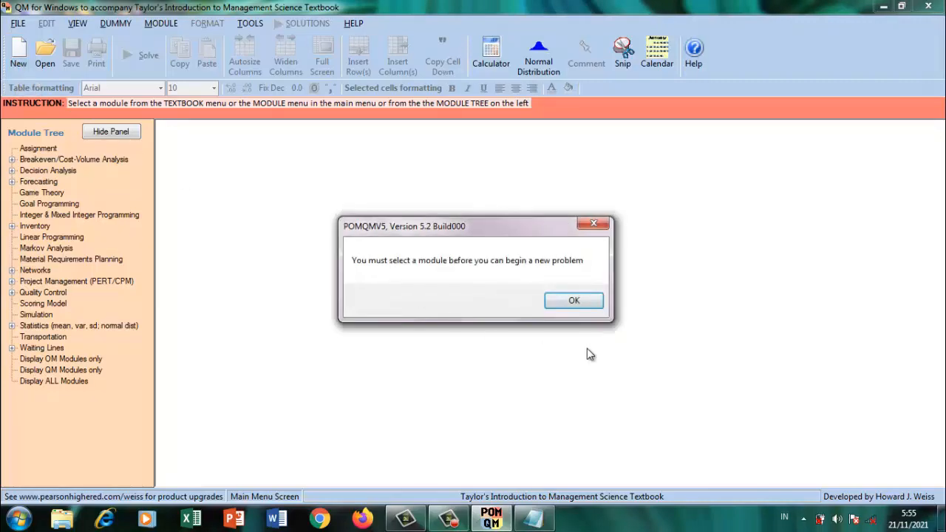
pyautogui.click(578, 303)
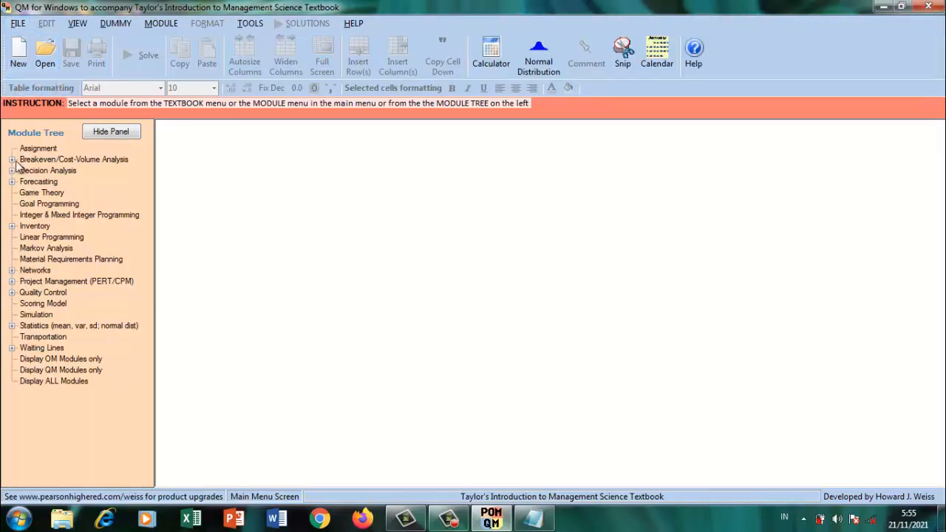
pyautogui.click(17, 24)
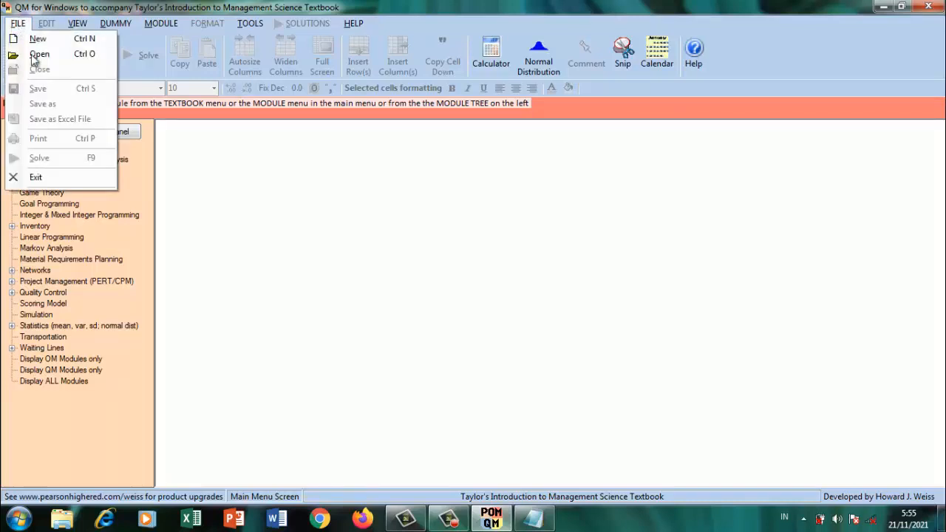
pyautogui.click(81, 109)
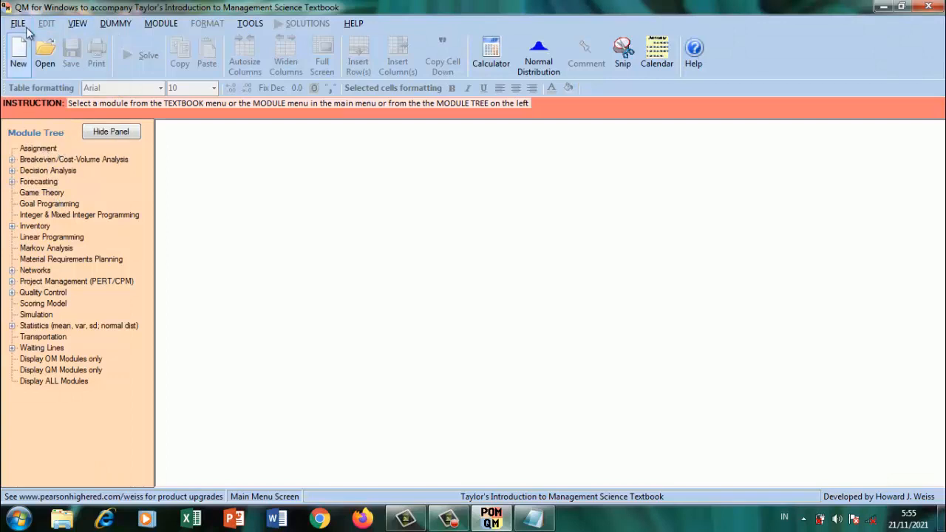
pyautogui.click(77, 23)
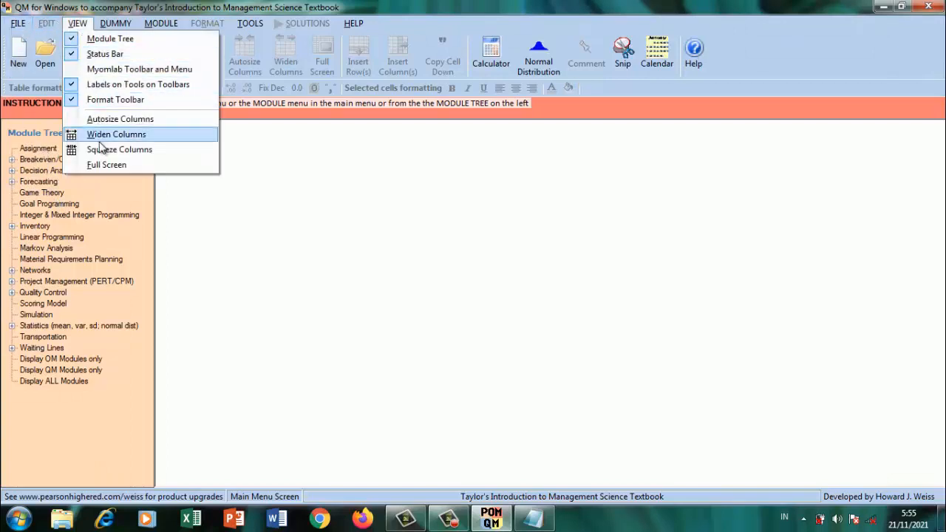
pyautogui.moveTo(126, 25)
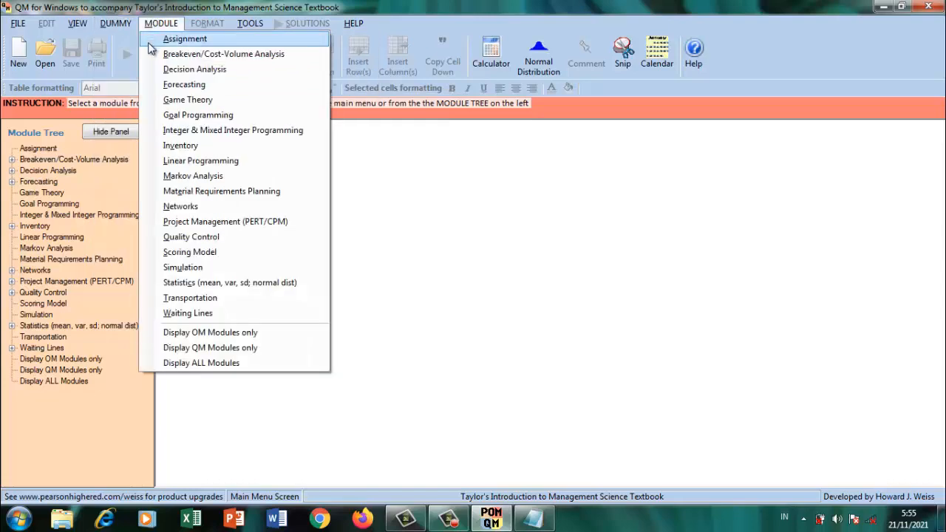
pyautogui.click(122, 27)
pyautogui.click(122, 27)
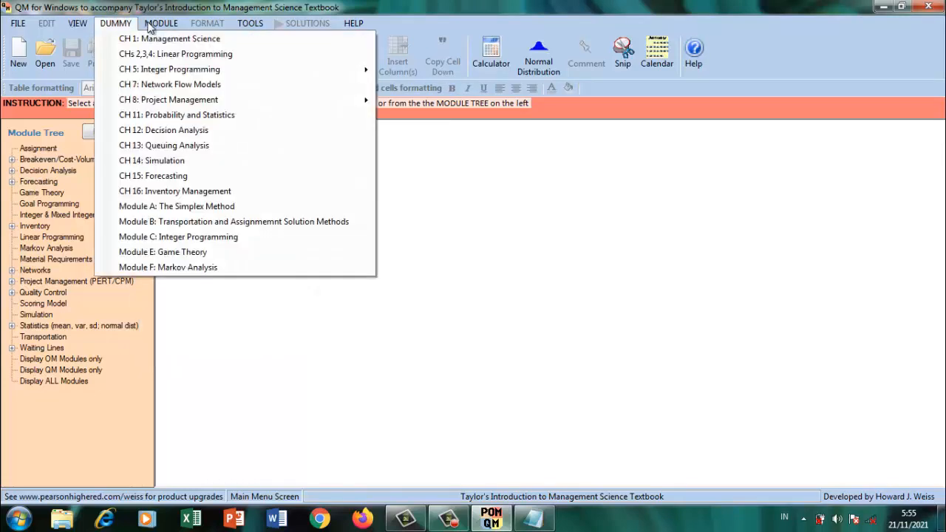
# Load the Linear Programming module and start a new data set.
pyautogui.click(161, 28)
pyautogui.click(161, 28)
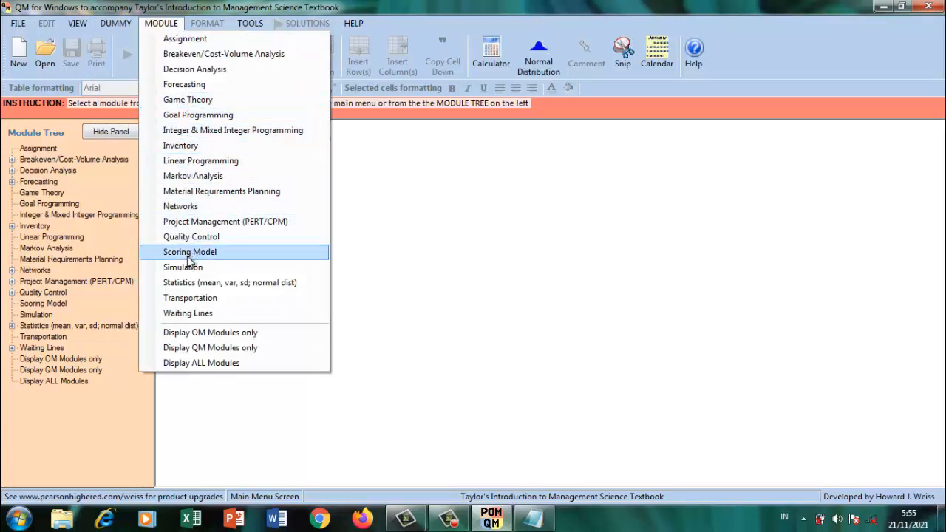
pyautogui.click(180, 164)
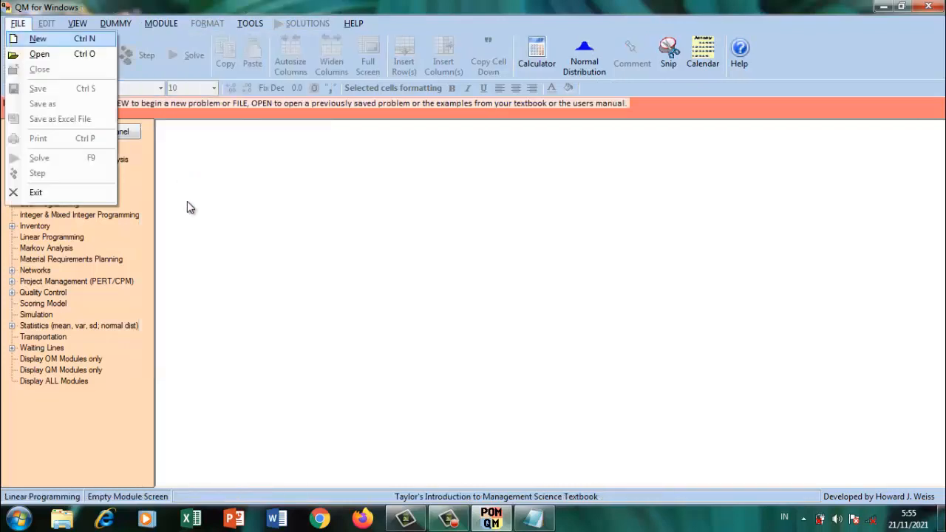
pyautogui.click(87, 38)
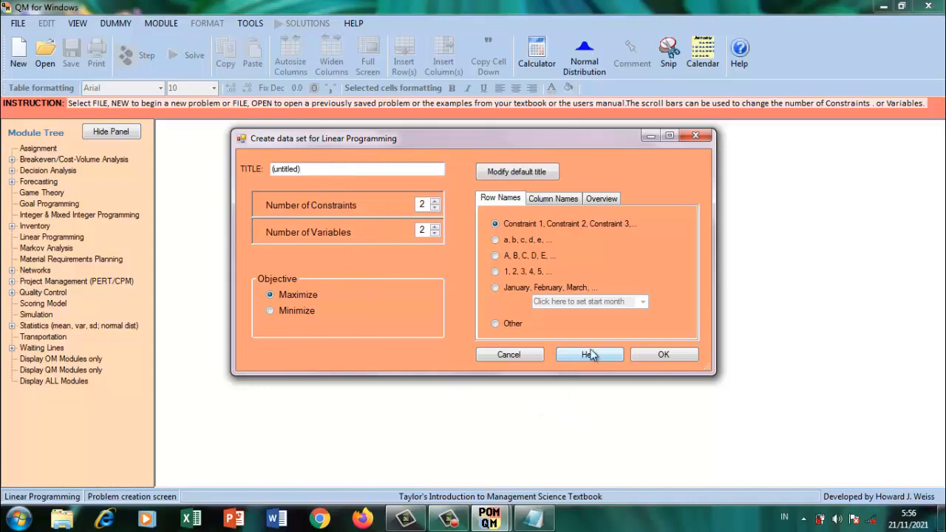
# View the column naming options and module overview for the new Linear Programming data set, and cancel its creation.
pyautogui.click(530, 197)
pyautogui.click(591, 198)
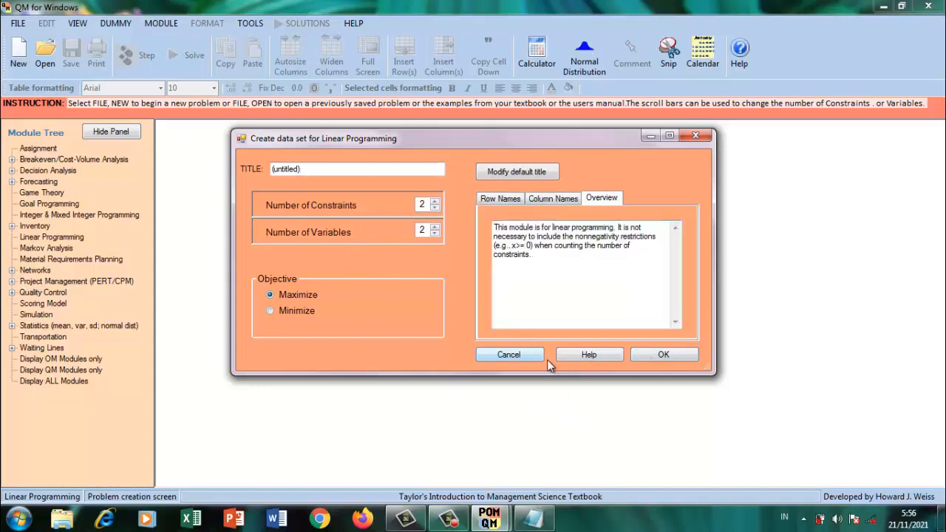
pyautogui.click(510, 355)
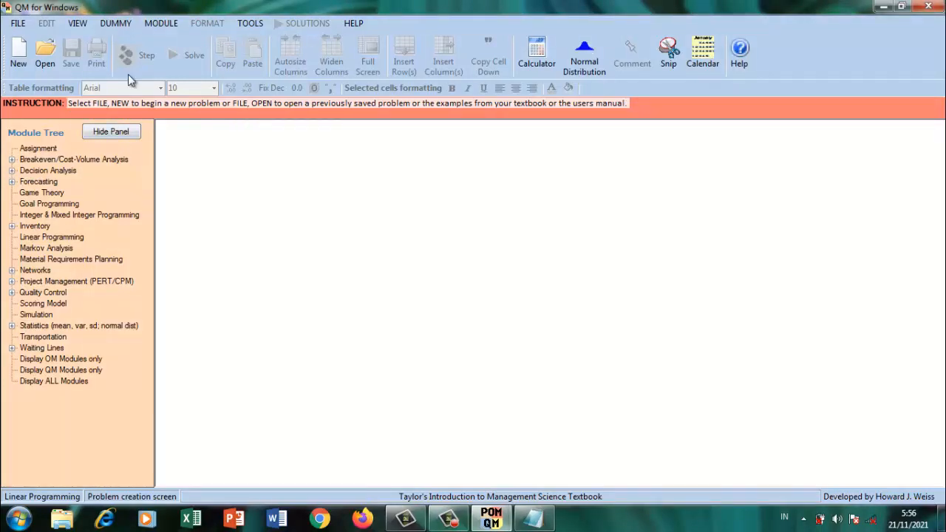
# Switch to Notepad and add the line "pilih module yang akan dibuat" under "klik new".
pyautogui.click(161, 24)
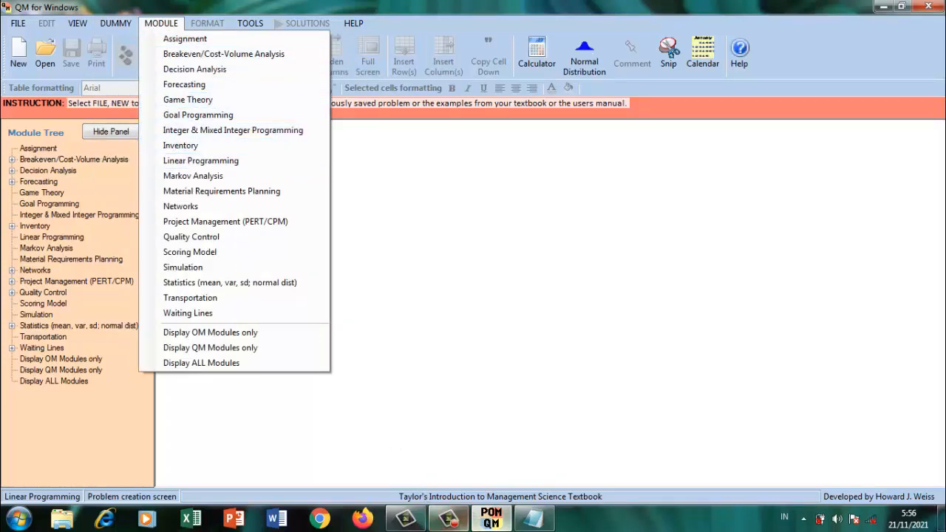
pyautogui.click(534, 520)
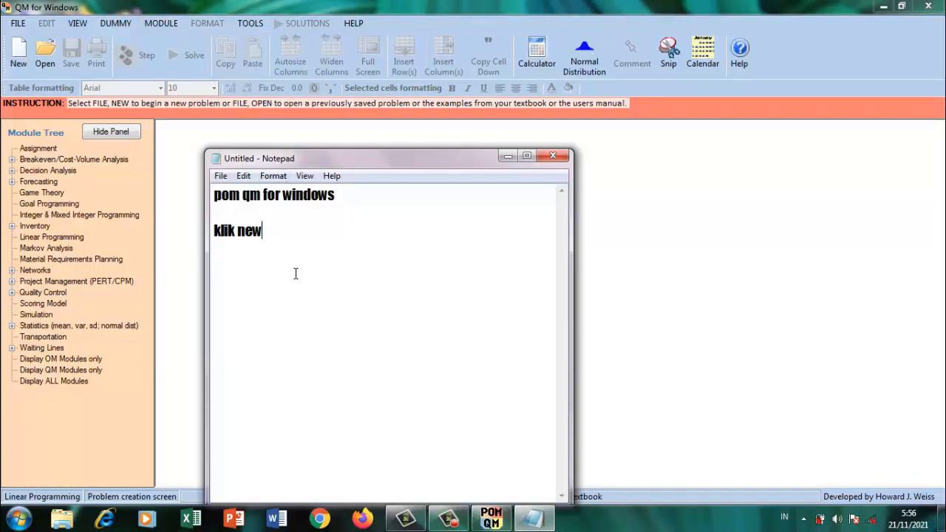
pyautogui.press('Return')
pyautogui.write('pilih mo')
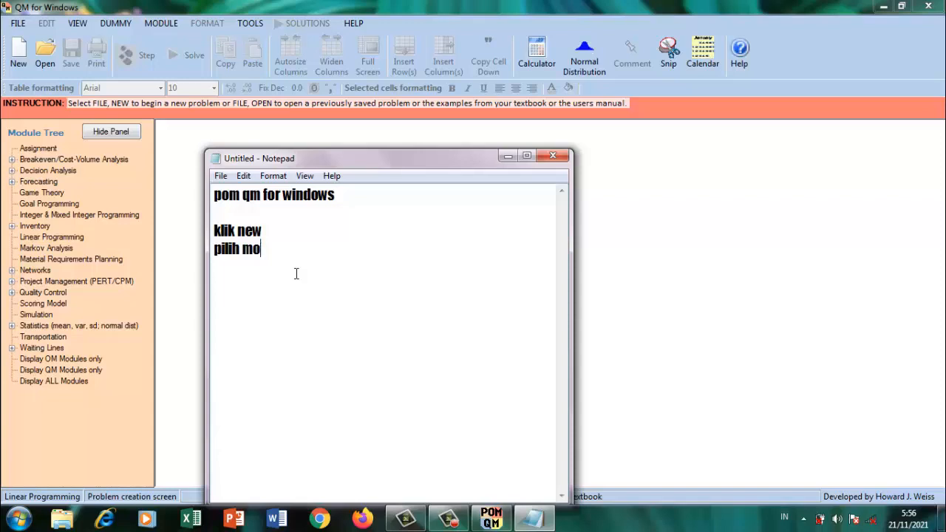
pyautogui.write('dule')
pyautogui.write('yang akan ')
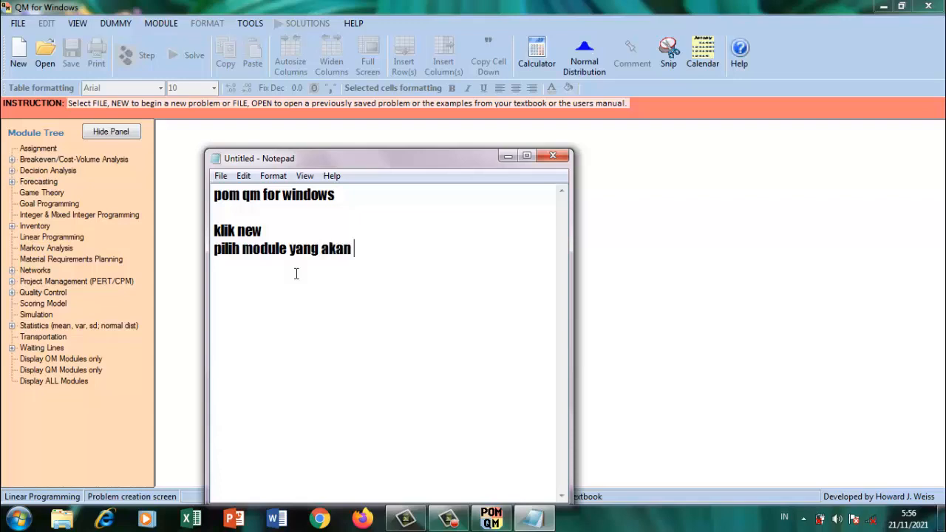
pyautogui.write('dibuat')
pyautogui.click(175, 22)
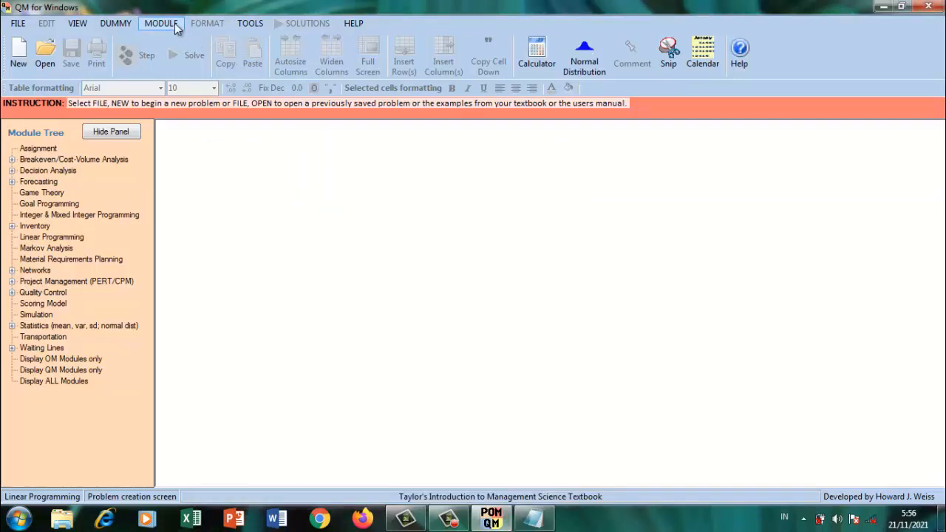
pyautogui.click(176, 23)
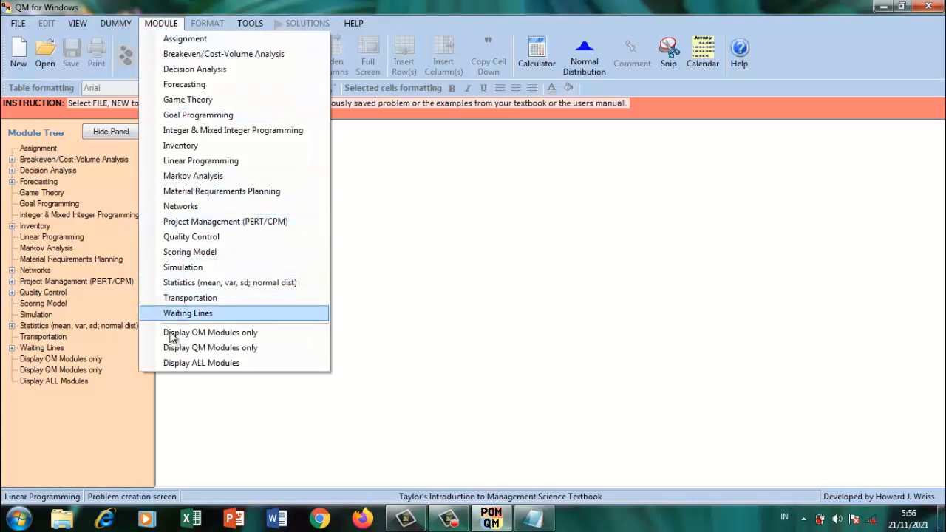
pyautogui.click(201, 363)
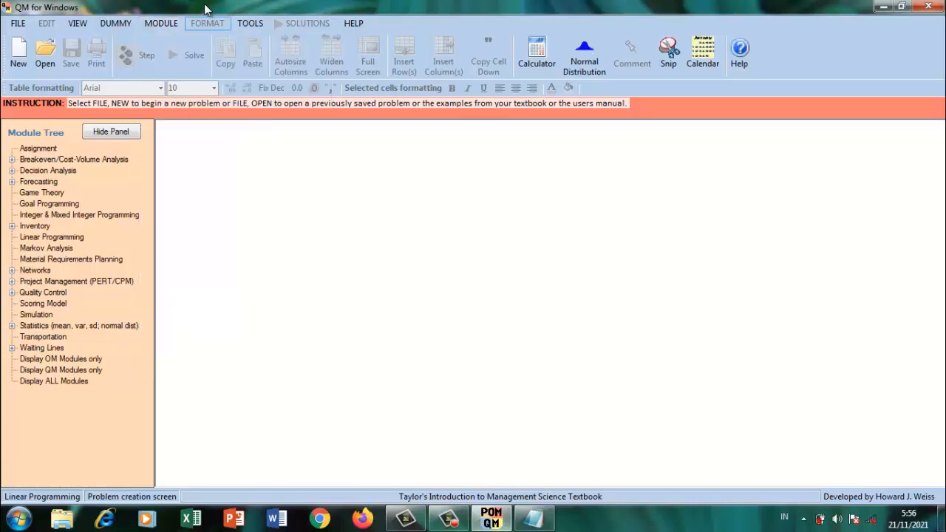
pyautogui.click(242, 23)
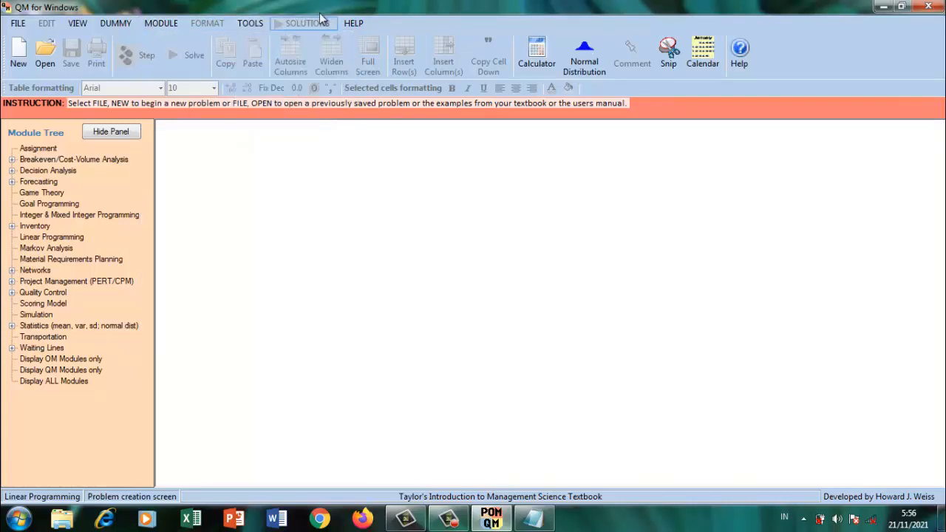
pyautogui.click(353, 24)
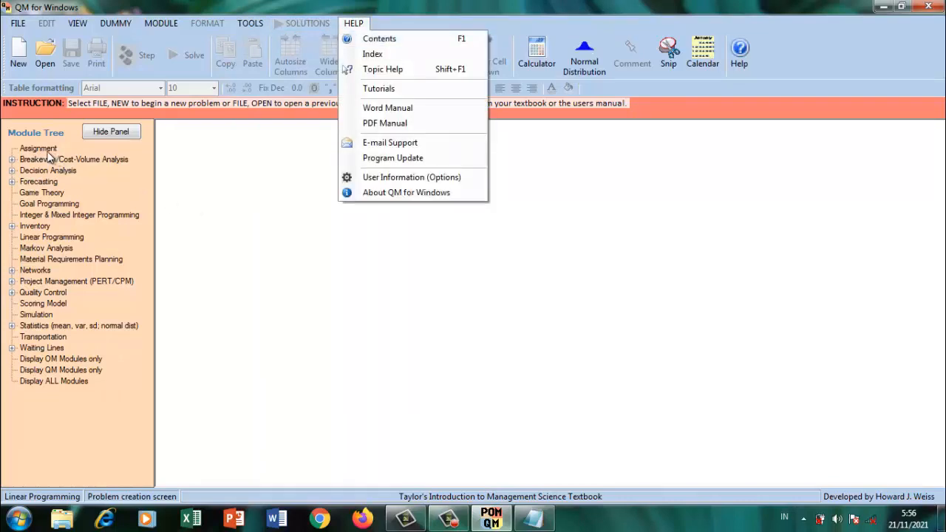
# Examine the submodules of Breakeven/Cost-Volume Analysis, Forecasting, Decision Analysis, Inventory, Project Management (PERT/CPM) and Quality Control in the module tree.
pyautogui.click(13, 161)
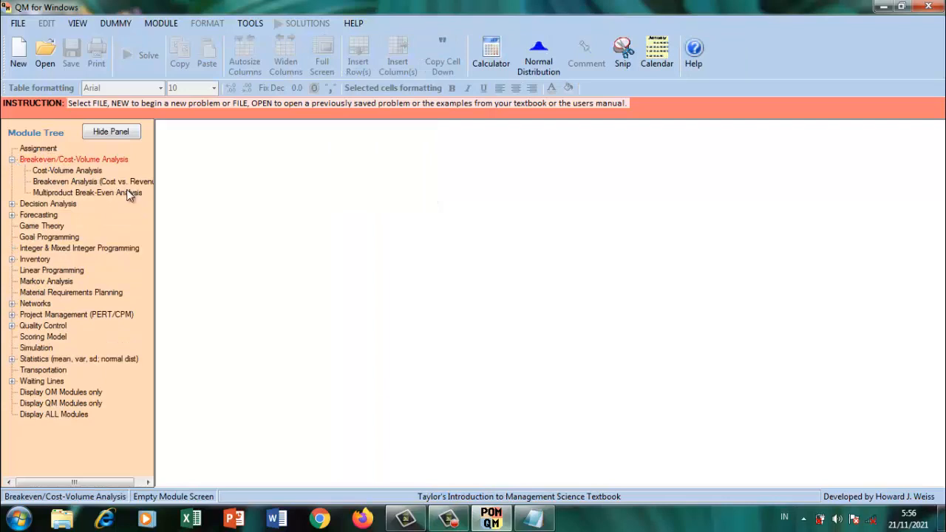
pyautogui.click(11, 215)
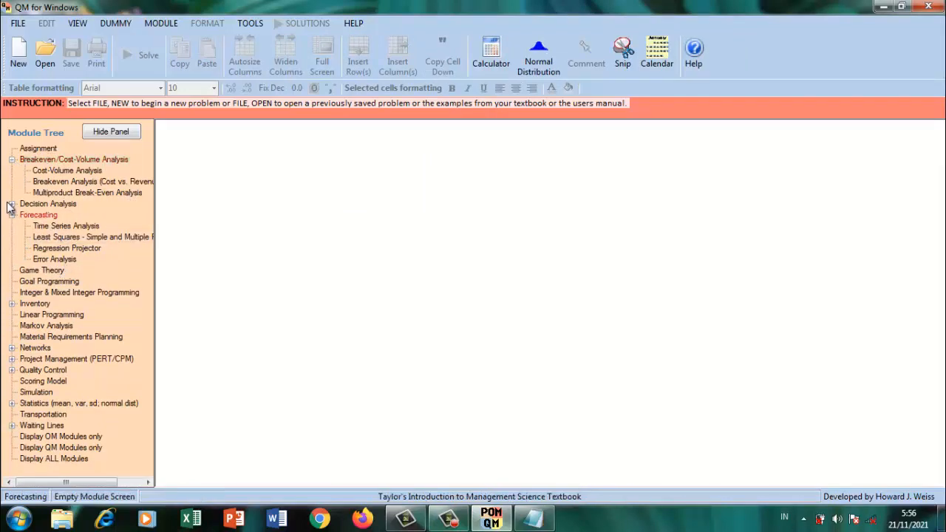
pyautogui.click(11, 204)
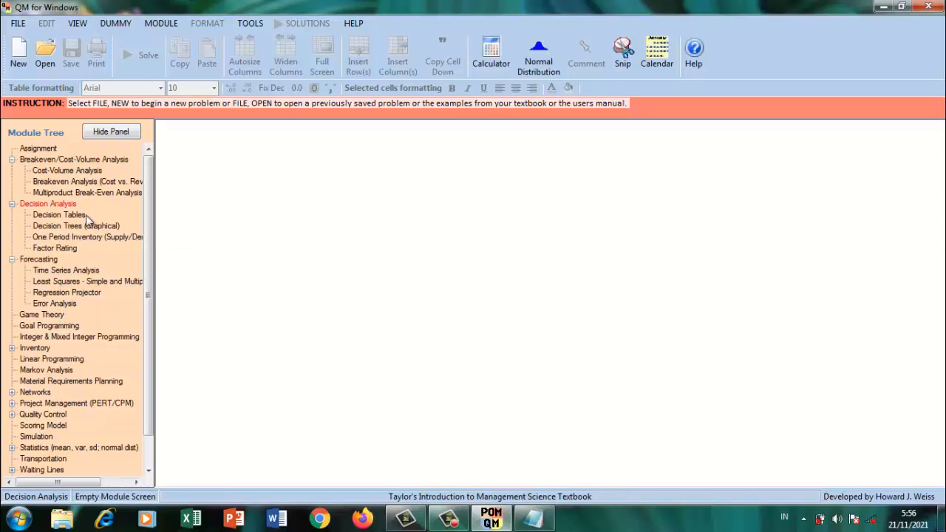
pyautogui.click(11, 348)
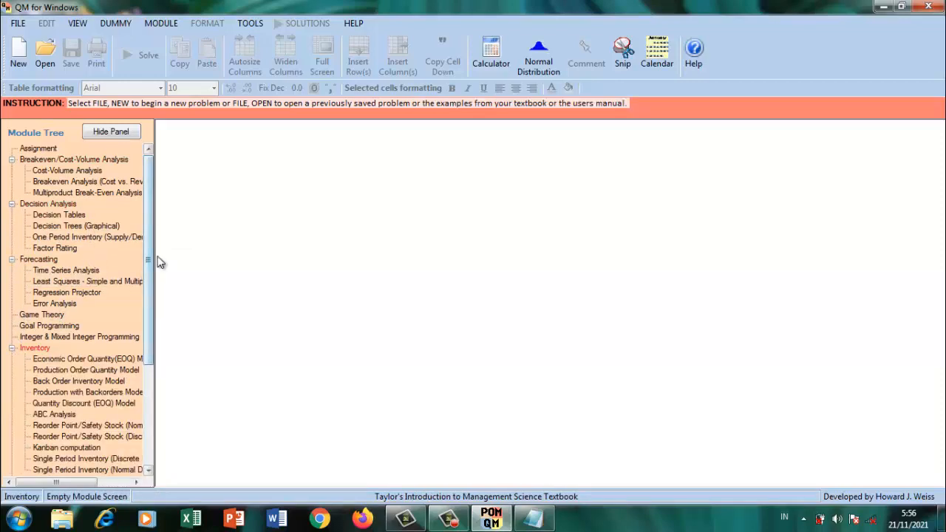
pyautogui.moveTo(150, 259); pyautogui.dragTo(153, 367)
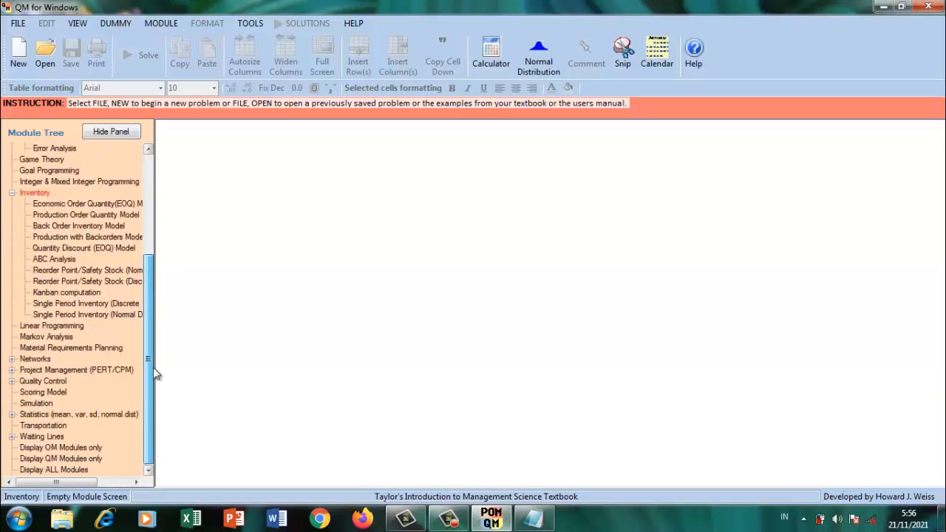
pyautogui.click(11, 369)
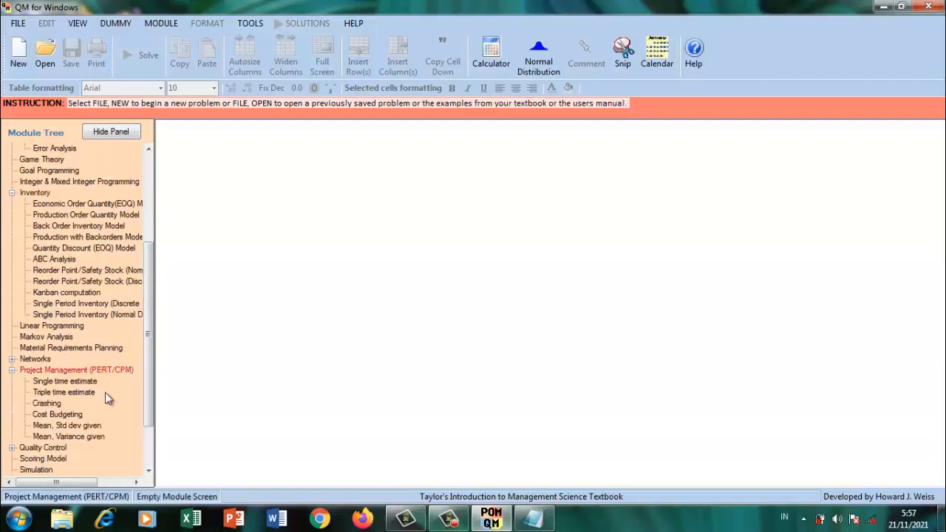
pyautogui.moveTo(150, 340); pyautogui.dragTo(150, 377)
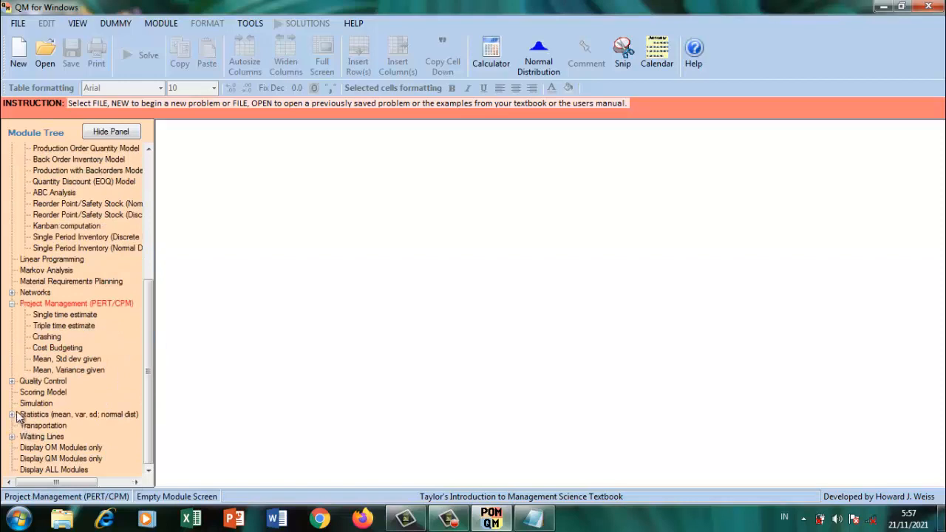
pyautogui.click(12, 380)
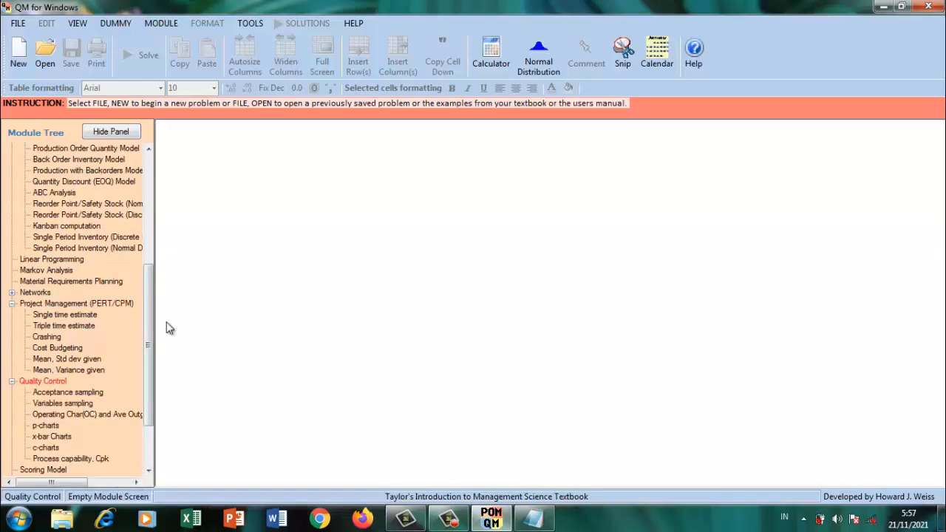
# Examine the submodules of Statistics and Waiting Lines in the module tree.
pyautogui.moveTo(151, 317); pyautogui.dragTo(133, 371)
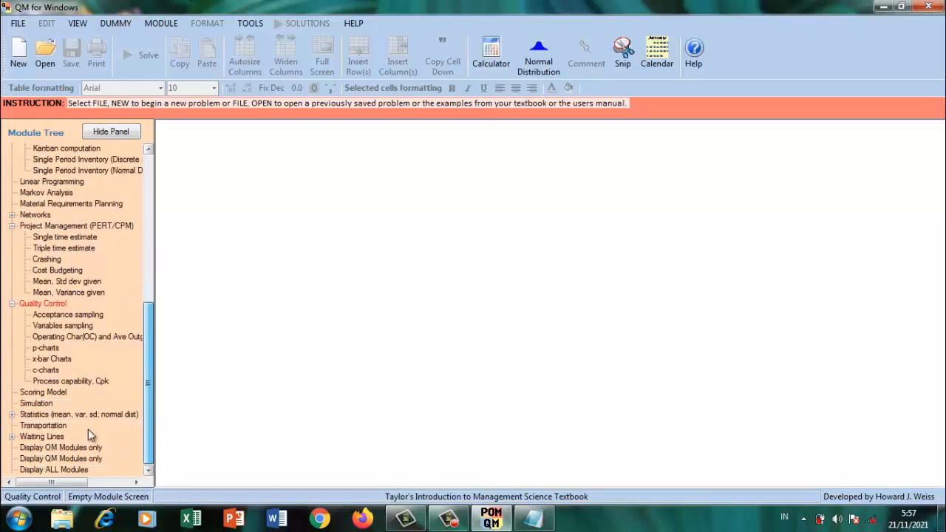
pyautogui.click(12, 414)
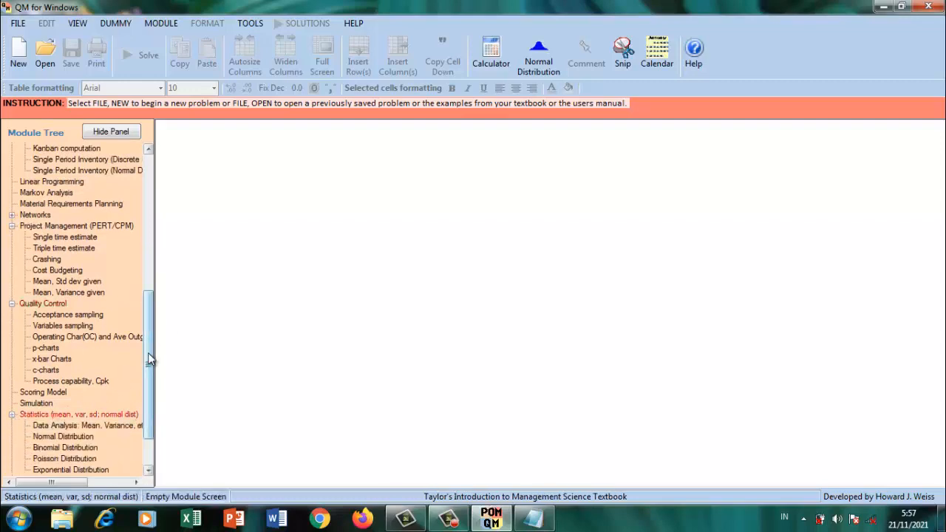
pyautogui.moveTo(147, 358); pyautogui.dragTo(148, 386)
pyautogui.click(12, 436)
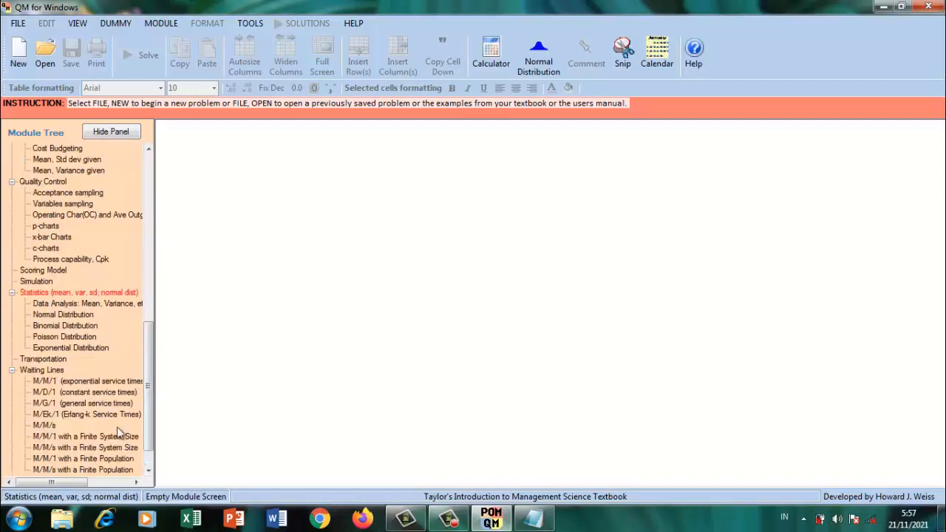
pyautogui.scroll(-1, 151, 399)
pyautogui.scroll(1, 151, 391)
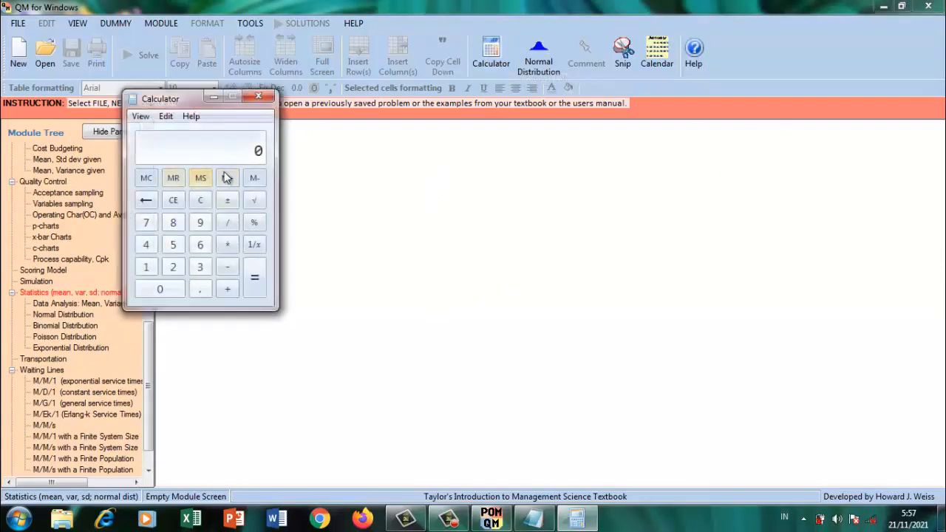
# Move the Notepad window clear of the Calculator, and multiply 9 by 9 in the Calculator before closing it.
pyautogui.click(543, 521)
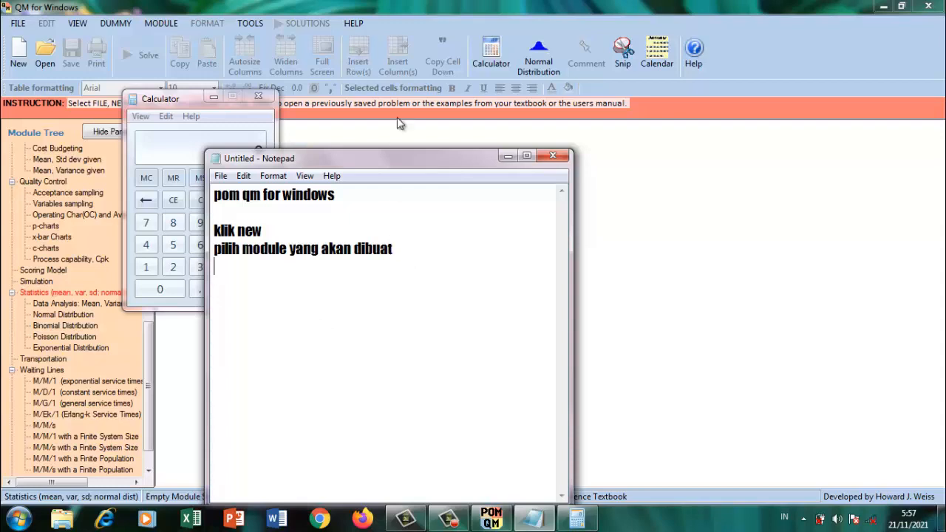
pyautogui.moveTo(360, 156); pyautogui.dragTo(512, 220)
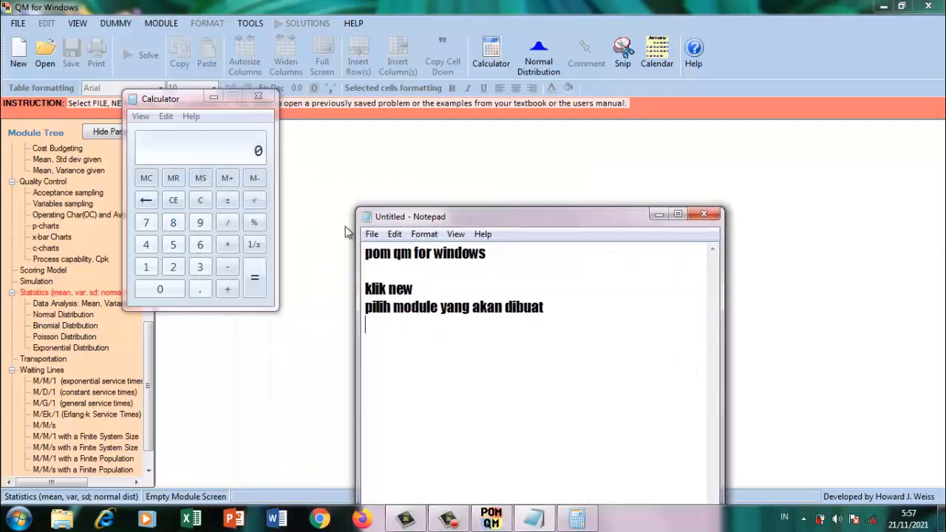
pyautogui.click(199, 225)
pyautogui.click(229, 245)
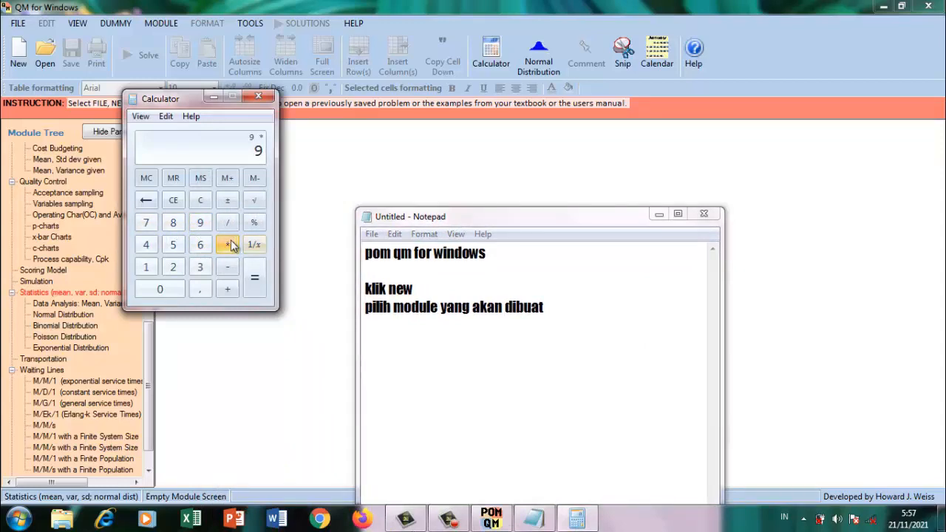
pyautogui.click(201, 222)
pyautogui.click(253, 280)
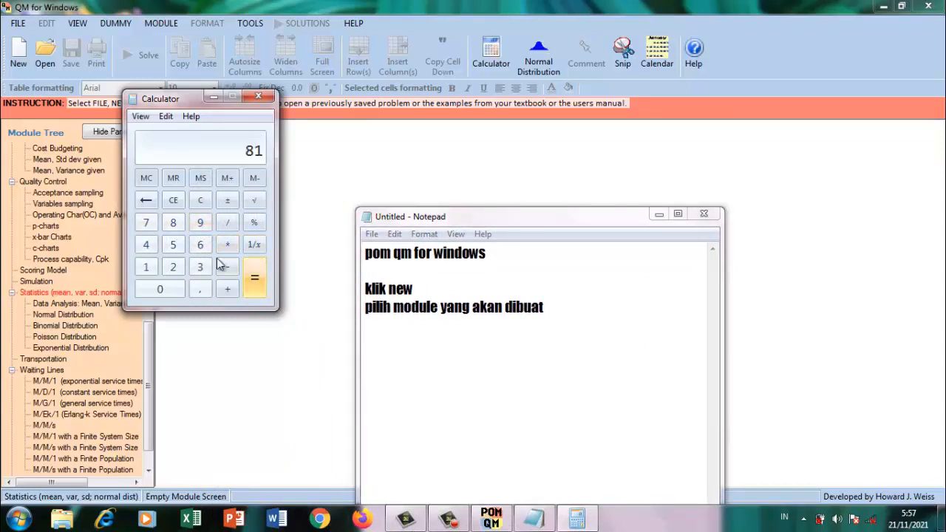
pyautogui.click(266, 97)
# Display the calendar and examine the available file and view commands.
pyautogui.click(650, 59)
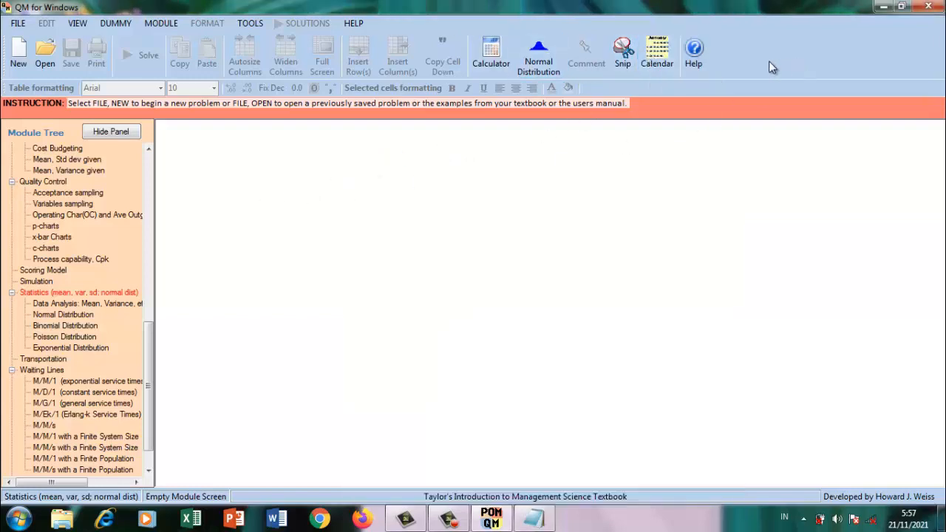
pyautogui.click(669, 65)
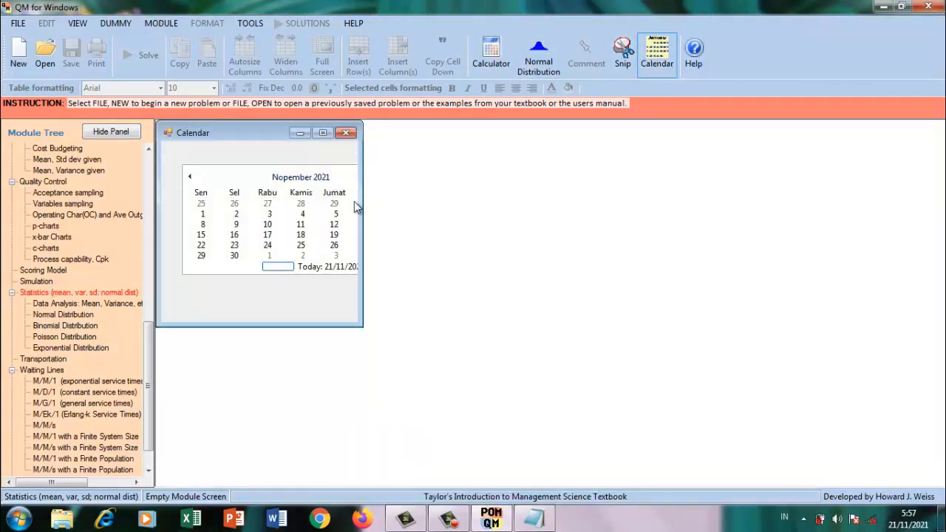
pyautogui.click(76, 24)
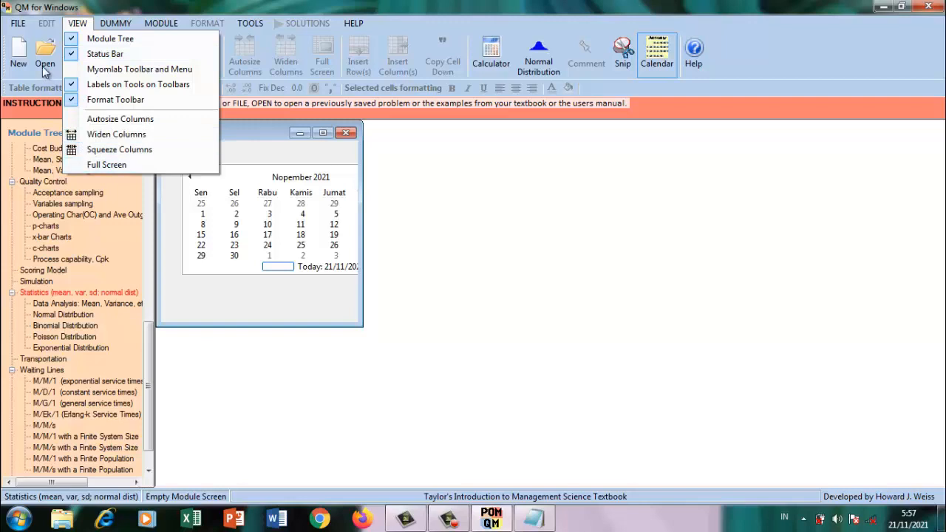
pyautogui.click(19, 23)
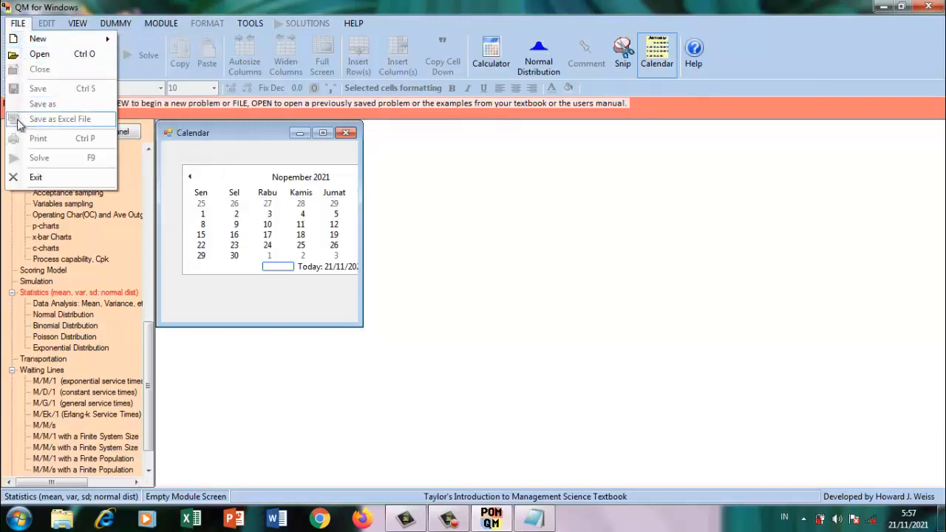
pyautogui.click(17, 23)
pyautogui.click(76, 23)
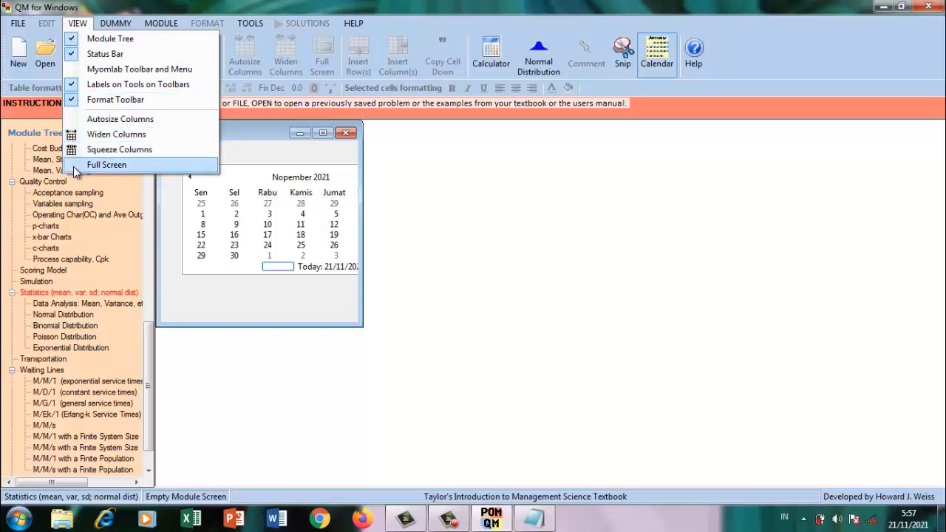
pyautogui.click(72, 25)
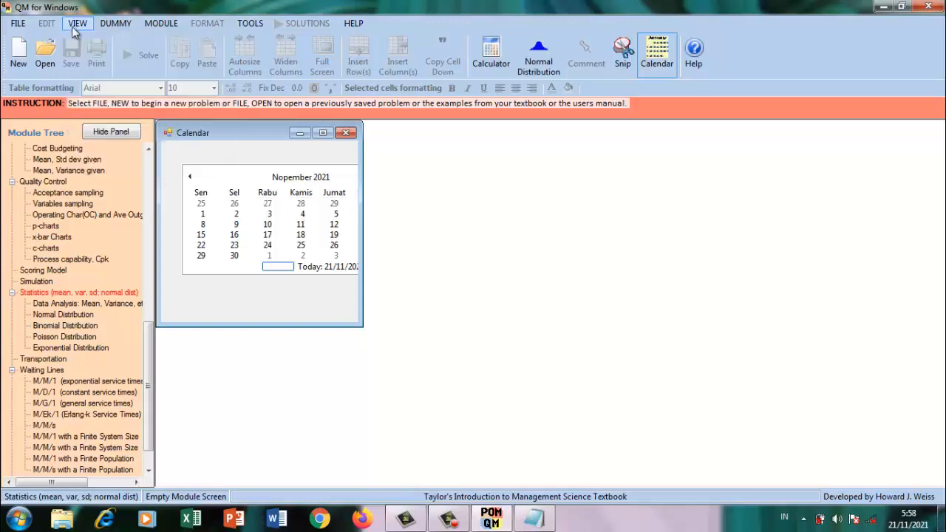
# Examine the list of textbook chapters and the list of available modules.
pyautogui.click(111, 24)
pyautogui.moveTo(123, 74)
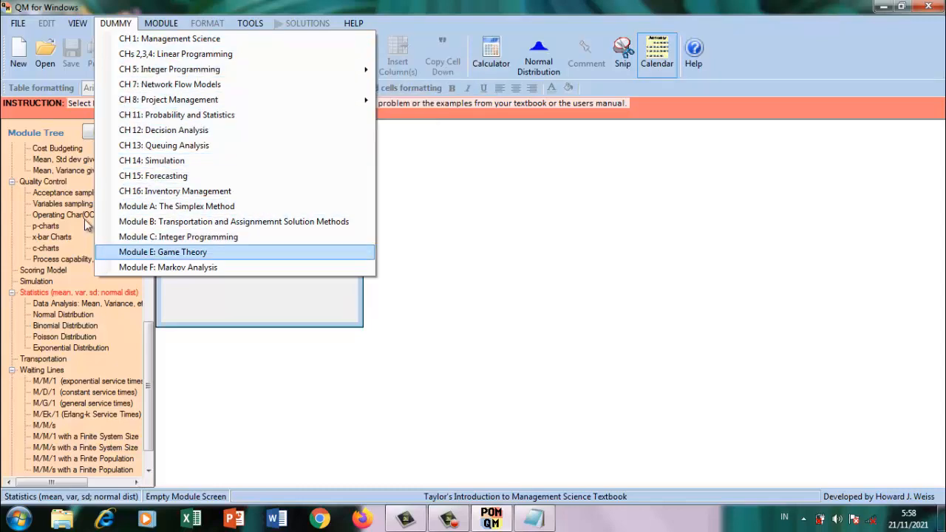
pyautogui.moveTo(145, 25)
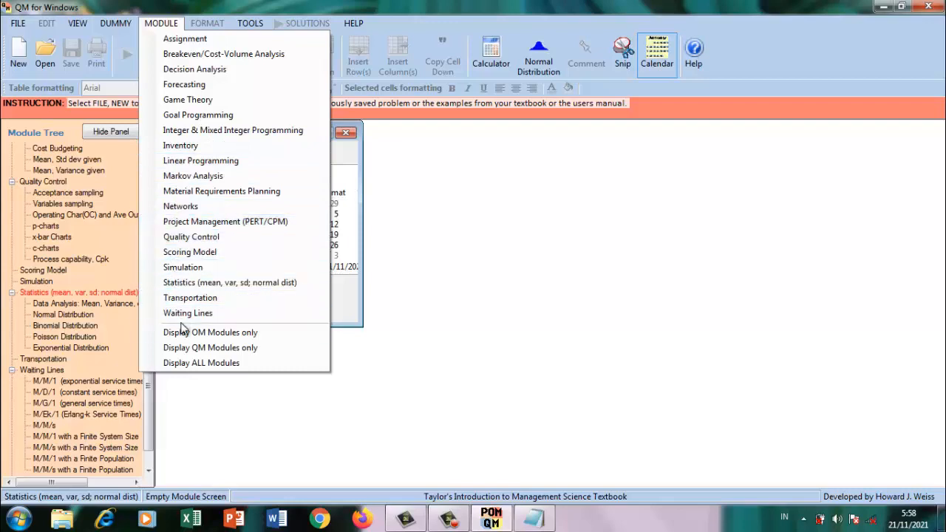
pyautogui.click(217, 30)
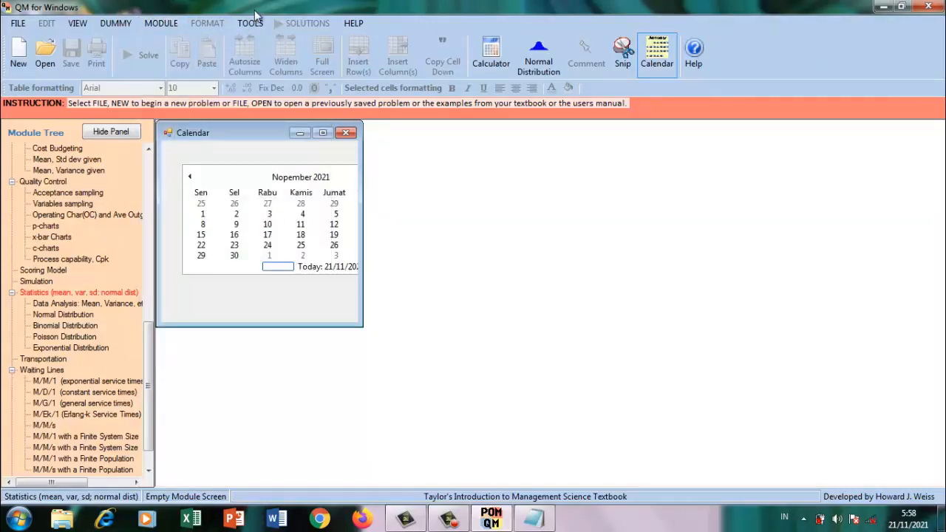
# View the Student Information, Options and Textbook settings in the program options without changing them, and look over the help commands.
pyautogui.click(251, 25)
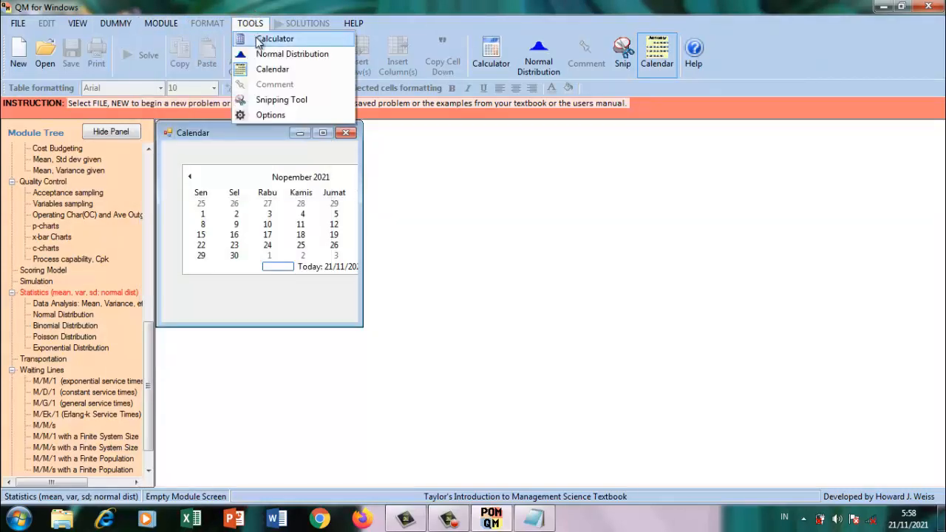
pyautogui.click(265, 115)
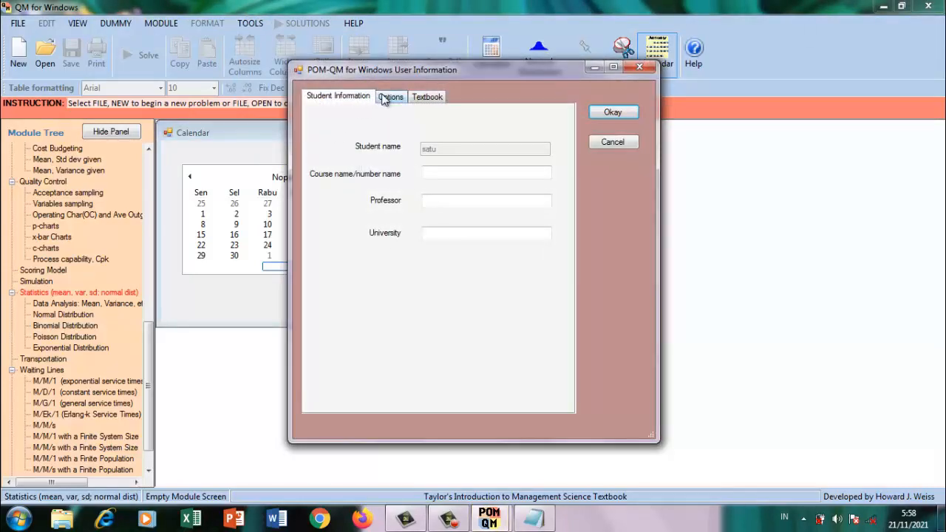
pyautogui.click(390, 96)
pyautogui.click(435, 96)
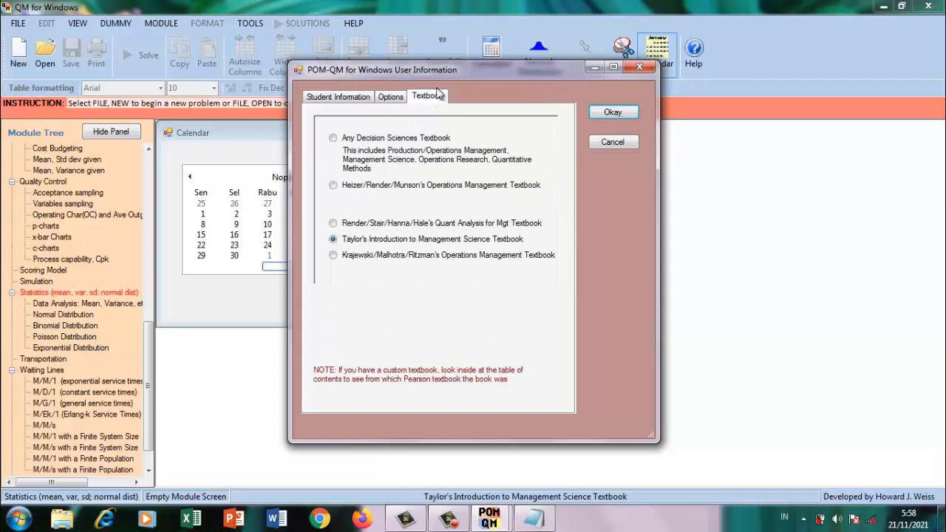
pyautogui.click(639, 68)
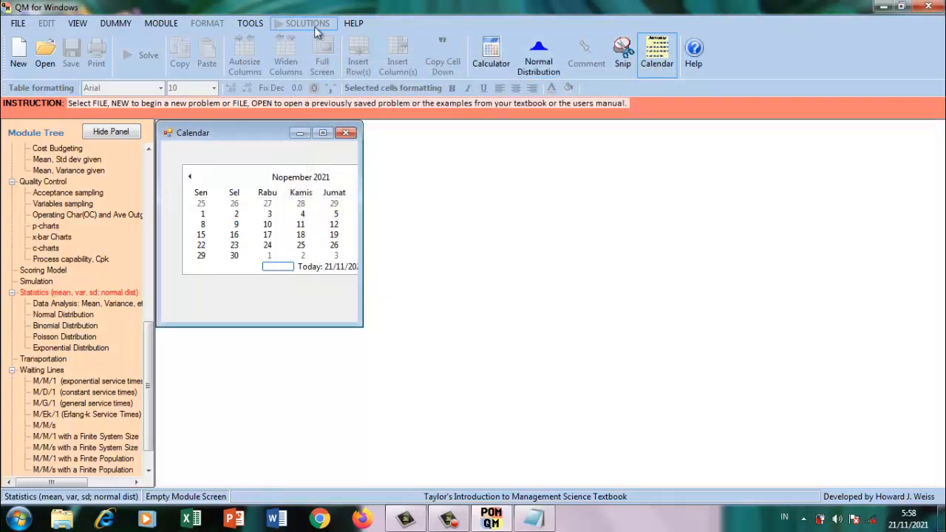
pyautogui.click(353, 23)
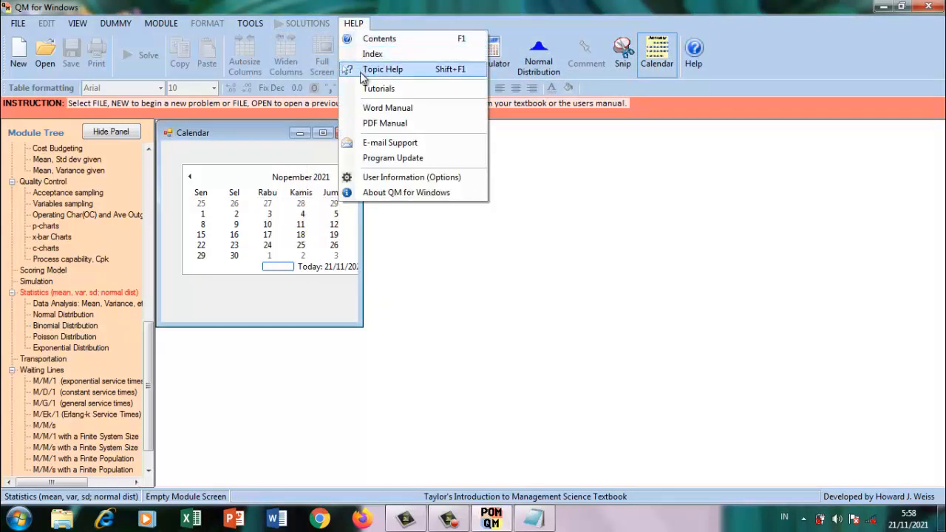
pyautogui.click(560, 142)
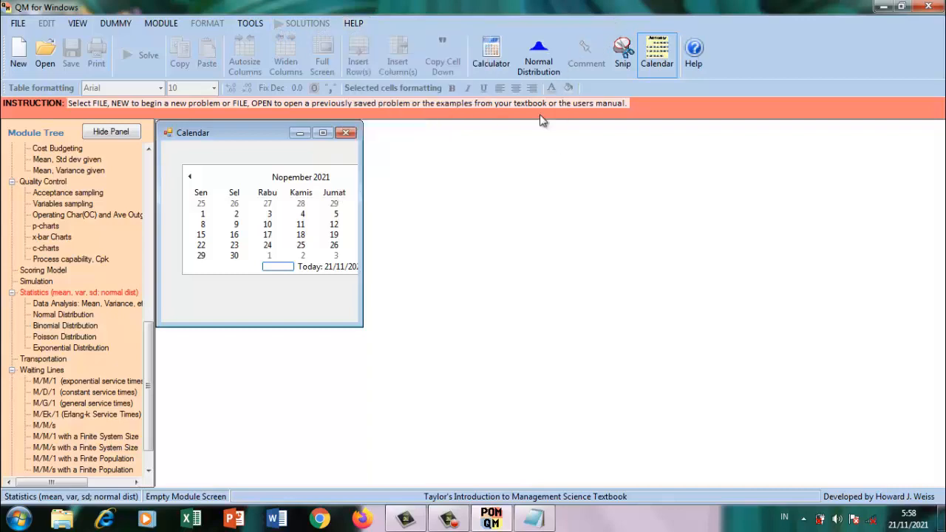
# View the table in the Normal Distribution Calculator and close the calculator.
pyautogui.click(538, 54)
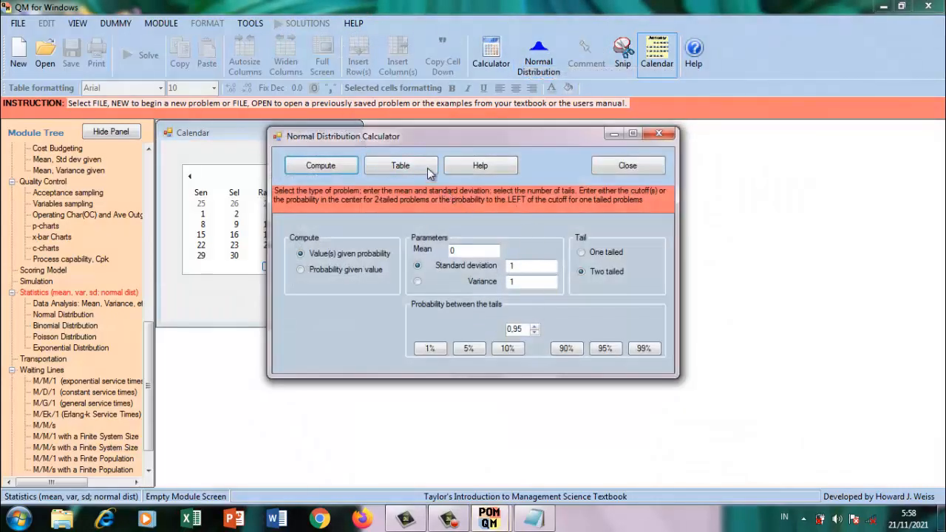
pyautogui.click(399, 166)
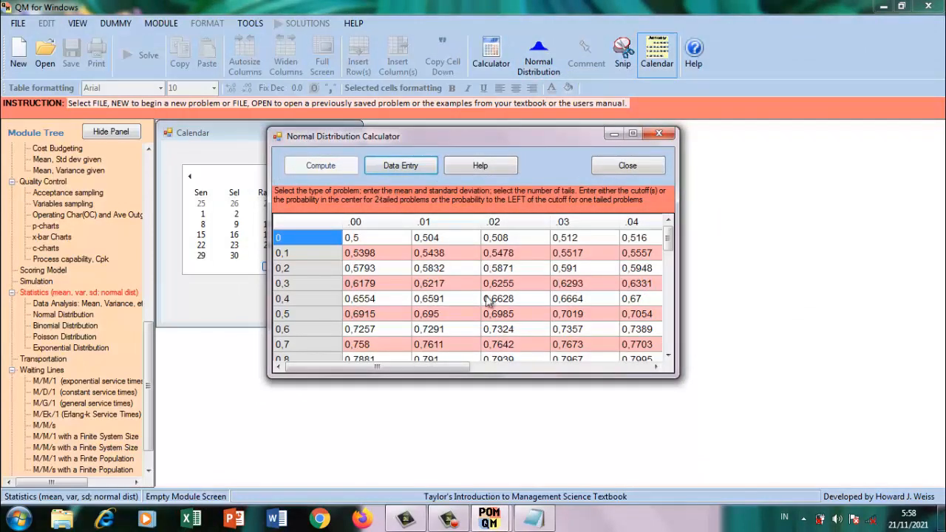
pyautogui.click(612, 164)
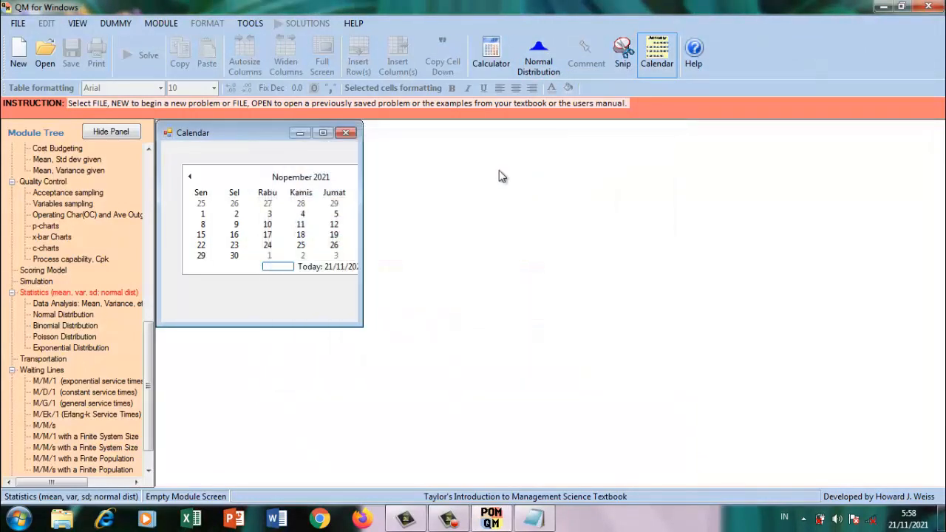
# Close the calendar and examine the available tutorials, manuals and support options.
pyautogui.click(350, 129)
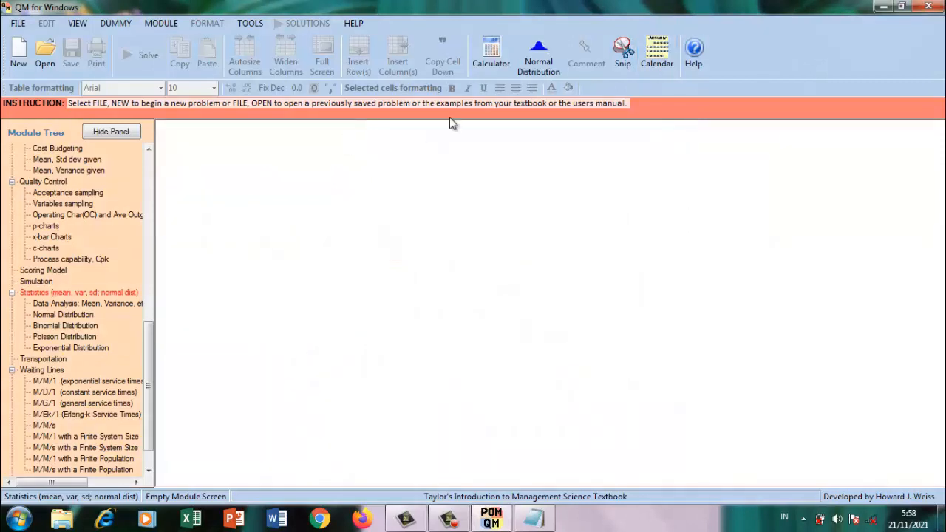
pyautogui.click(371, 27)
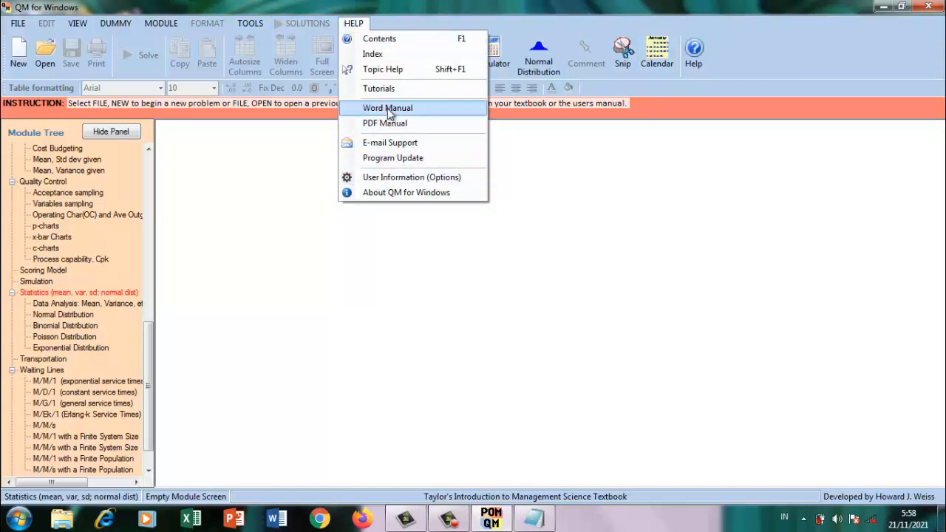
pyautogui.click(228, 156)
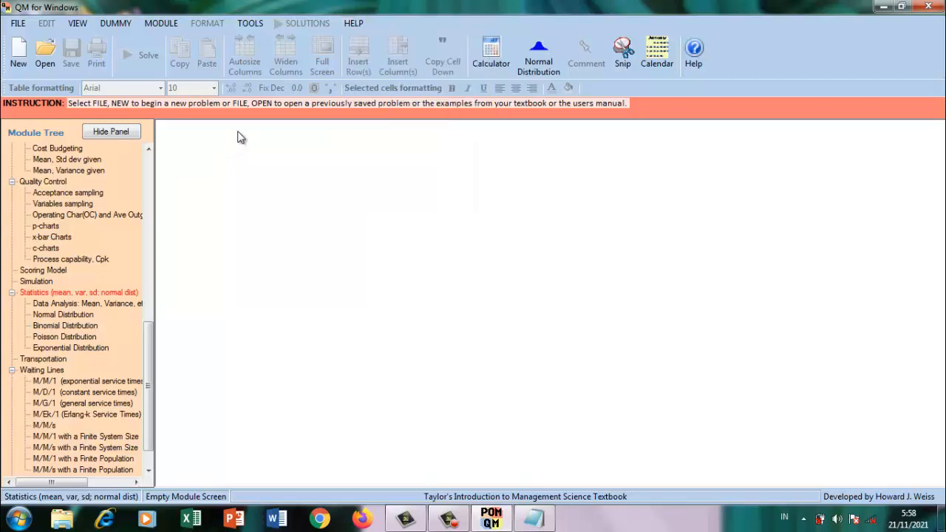
pyautogui.click(438, 523)
pyautogui.hotkey('alt', 'Tab')
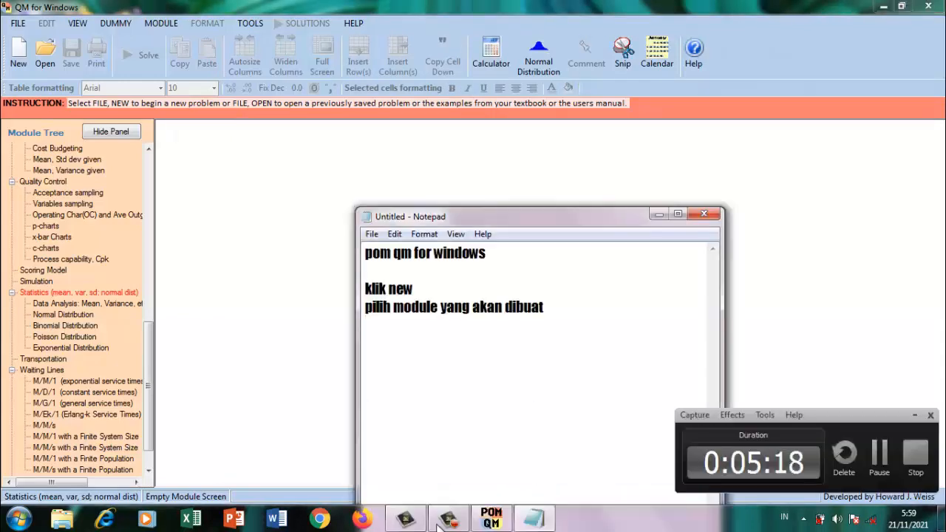
pyautogui.click(658, 214)
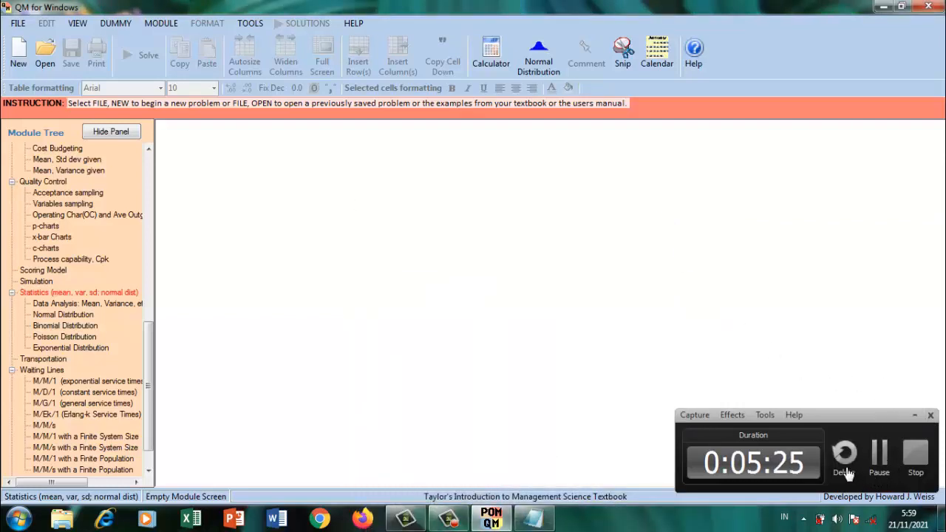
pyautogui.click(914, 415)
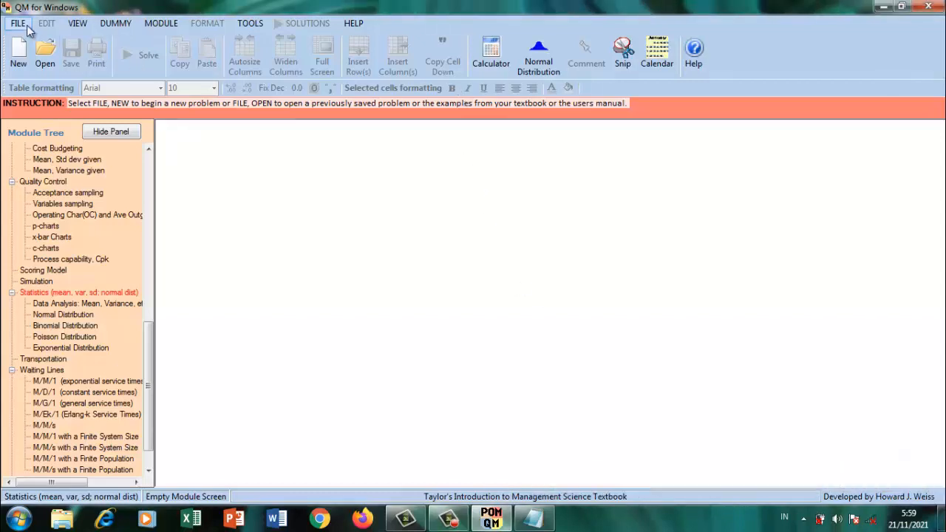
# Browse the POMQMV5 folder for saved problems without opening a file, and look over the view options.
pyautogui.click(44, 53)
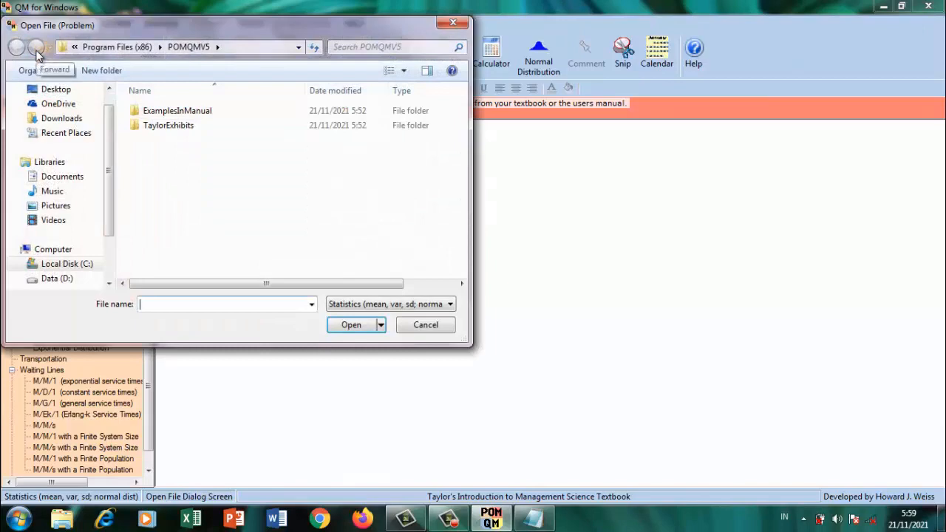
pyautogui.moveTo(90, 37); pyautogui.dragTo(168, 155)
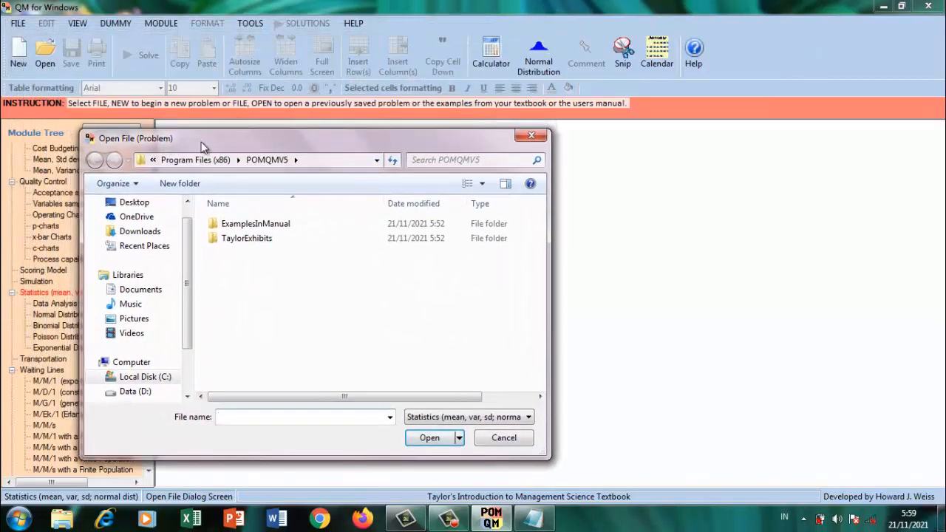
pyautogui.click(542, 139)
pyautogui.click(71, 23)
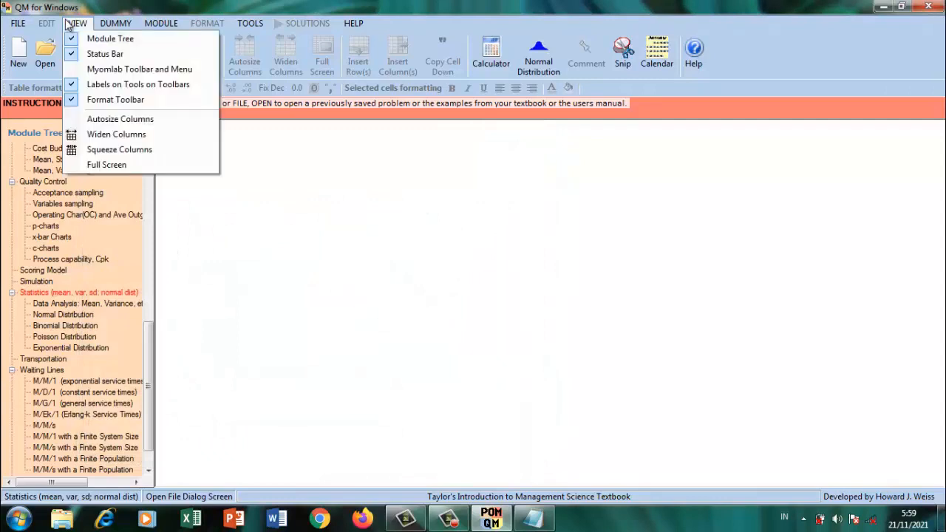
# Look over the view options and the module tree from its first entry, and display the dialog for opening saved problems without opening one.
pyautogui.click(67, 24)
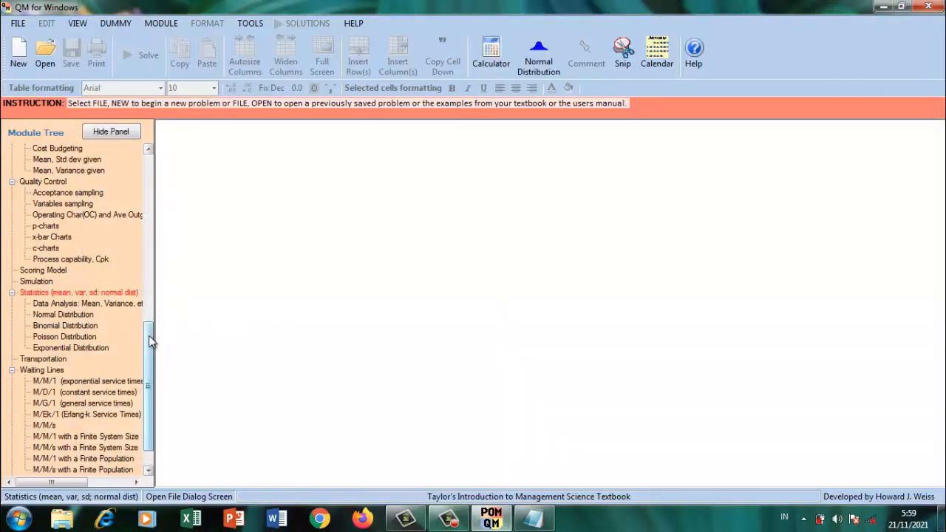
pyautogui.moveTo(148, 335); pyautogui.dragTo(128, 145)
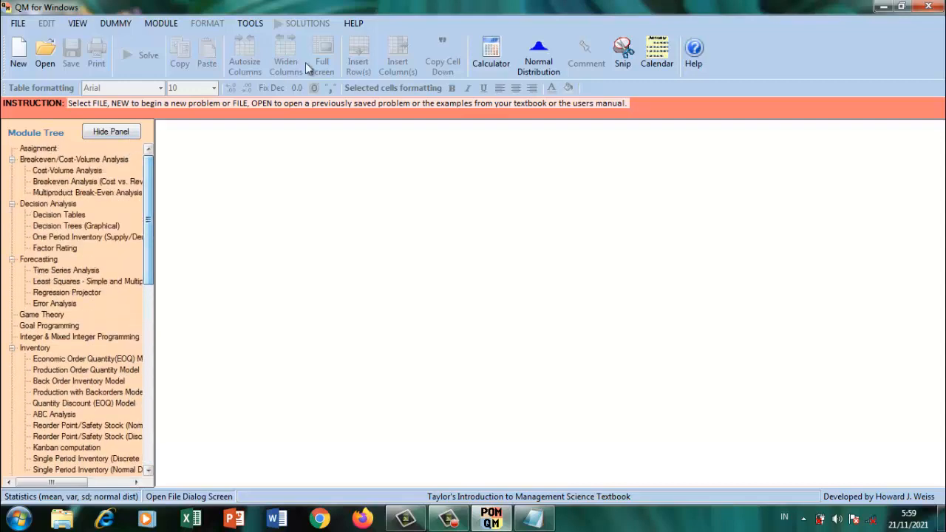
pyautogui.click(77, 23)
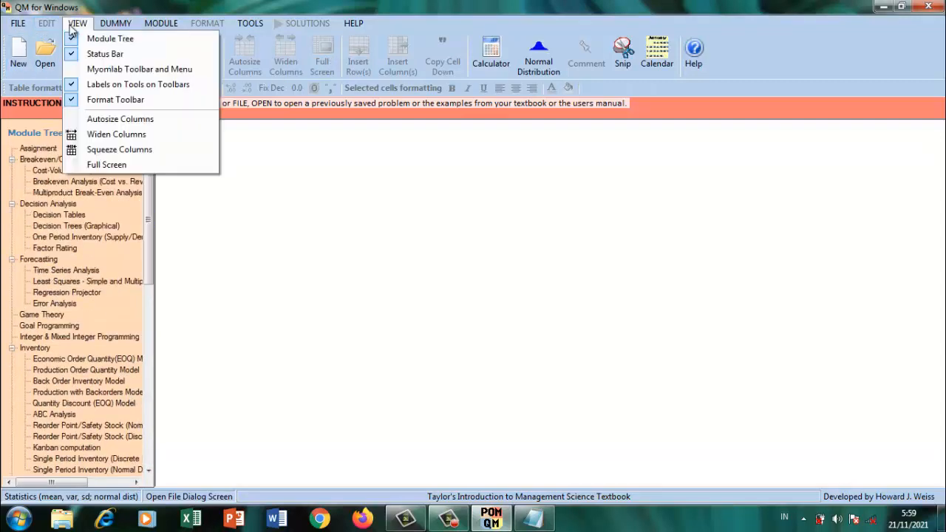
pyautogui.click(313, 222)
pyautogui.click(44, 49)
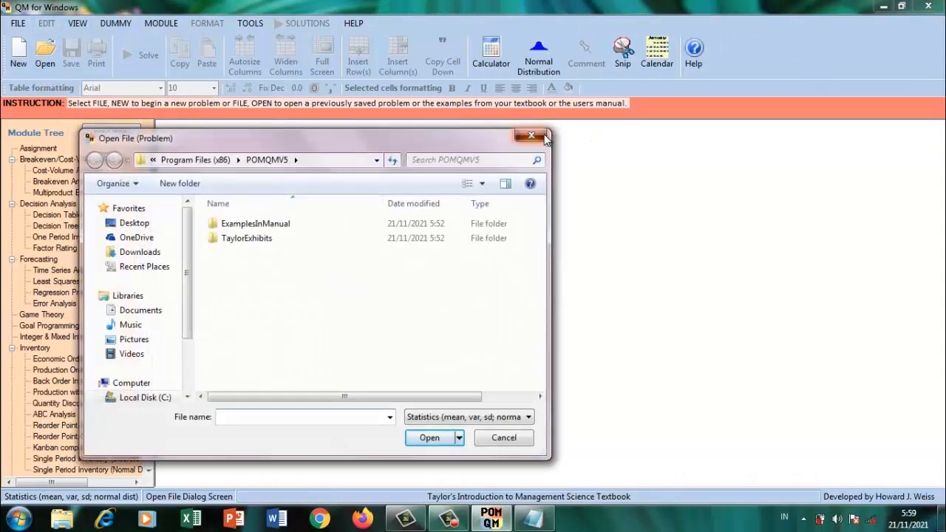
pyautogui.click(531, 135)
# Switch to the Project Management (PERT/CPM) module without creating or opening a problem.
pyautogui.click(171, 24)
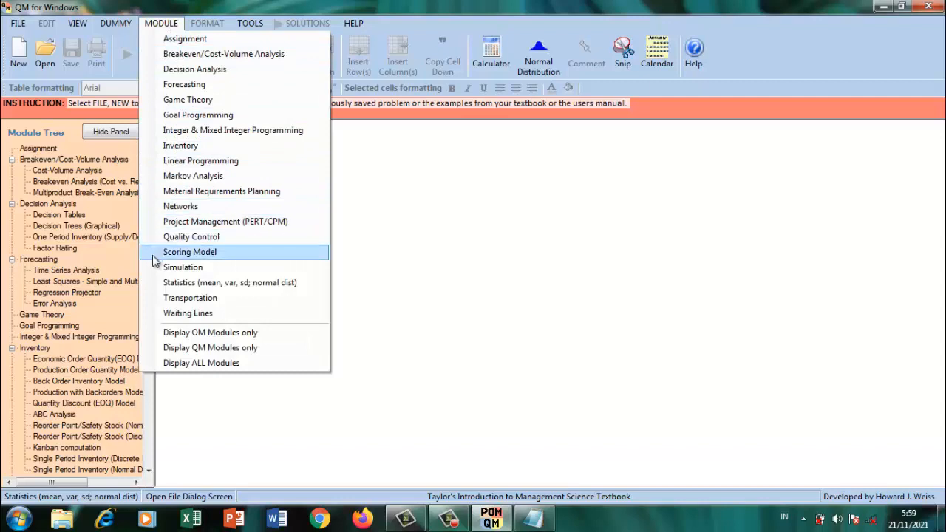
pyautogui.click(151, 228)
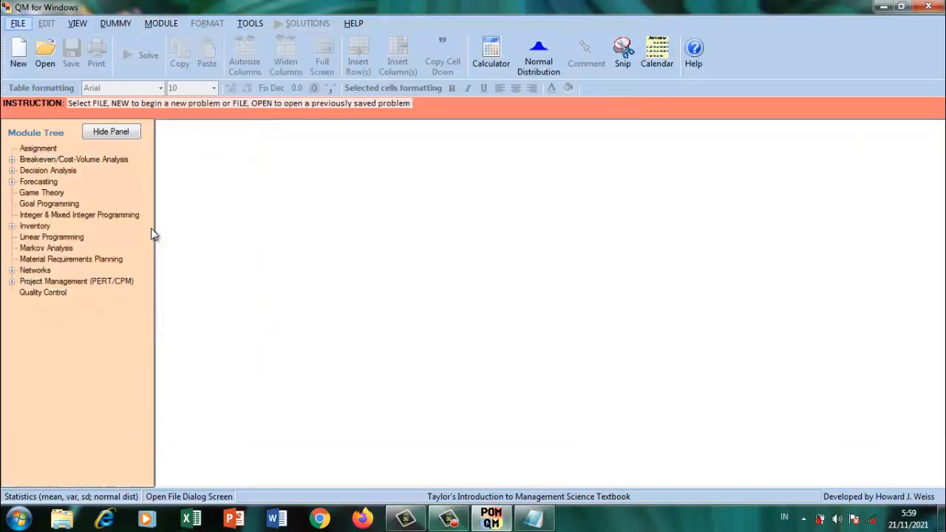
pyautogui.click(244, 190)
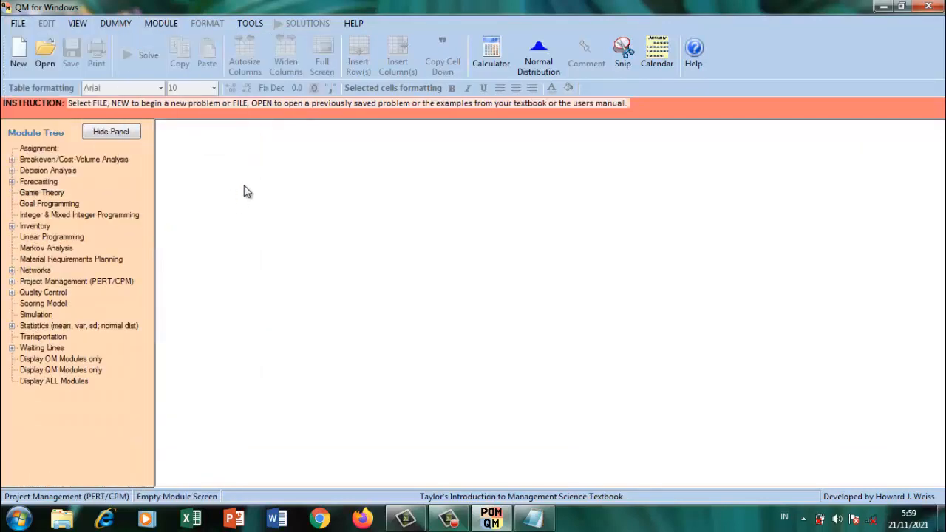
# Create an untitled Linear Programming data set with 2 constraints, 2 variables and a Maximize objective.
pyautogui.click(161, 23)
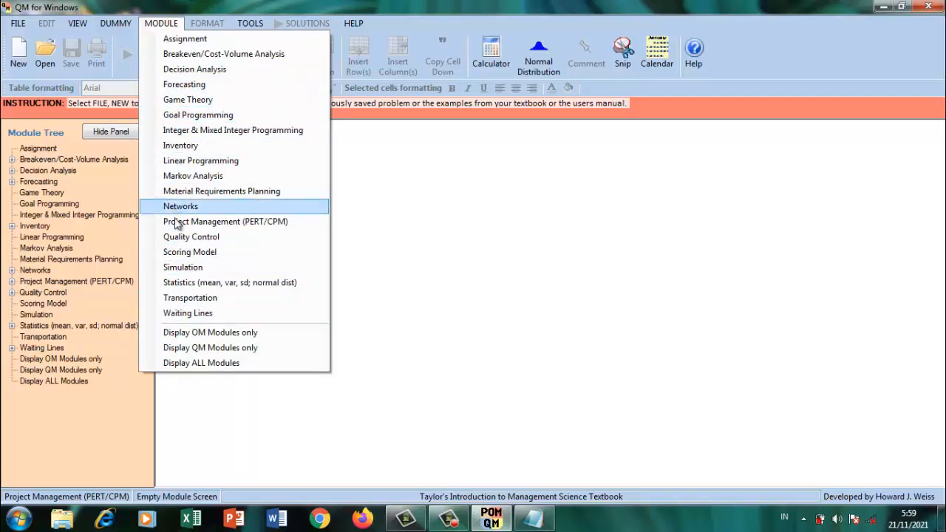
pyautogui.click(175, 161)
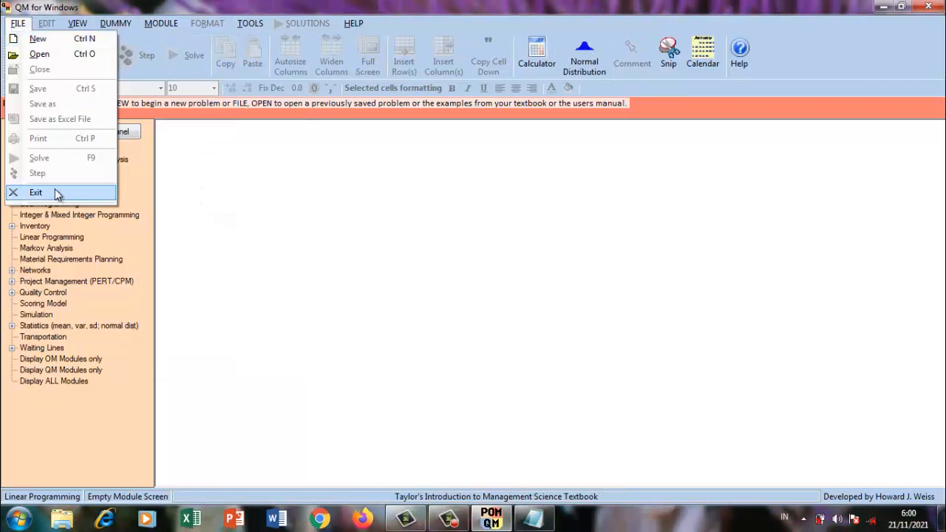
pyautogui.click(58, 41)
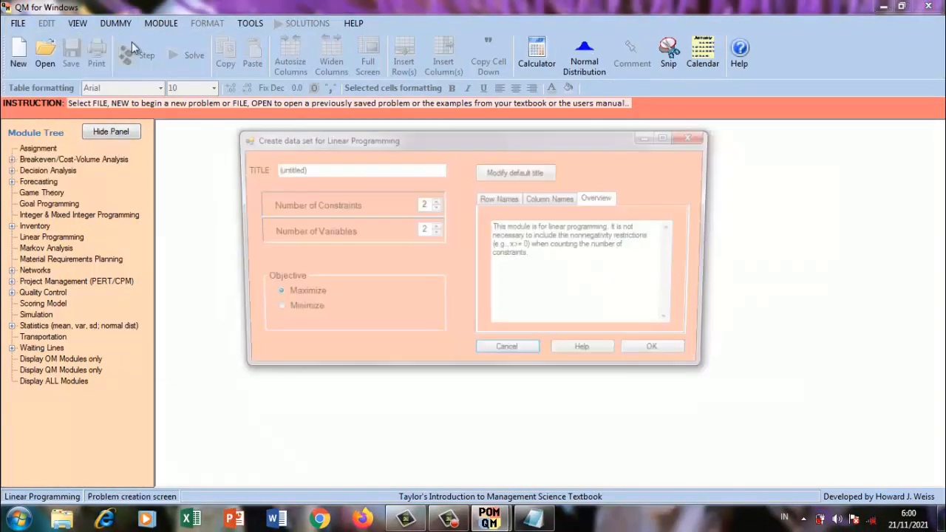
pyautogui.click(636, 355)
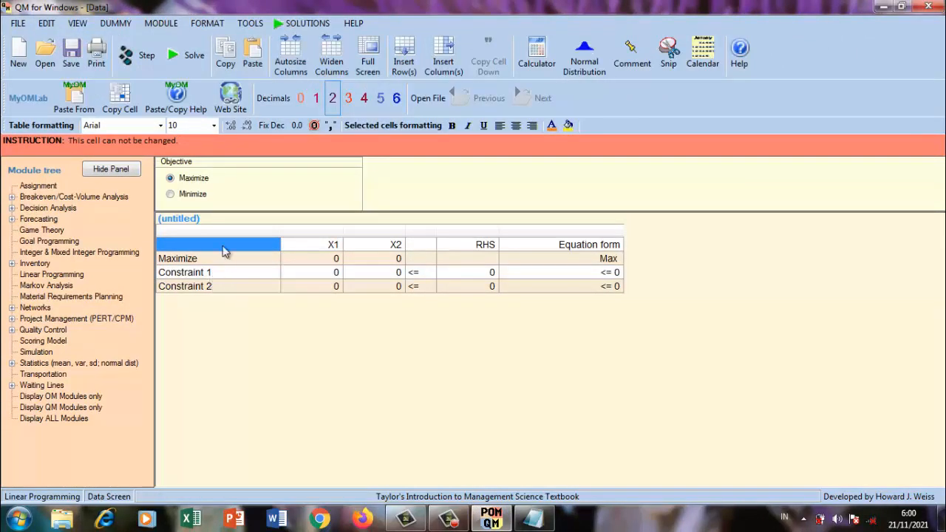
# Try both objective options, select the whole data table, and leave the objective on Minimize, dismissing the Windows color scheme prompt.
pyautogui.click(200, 201)
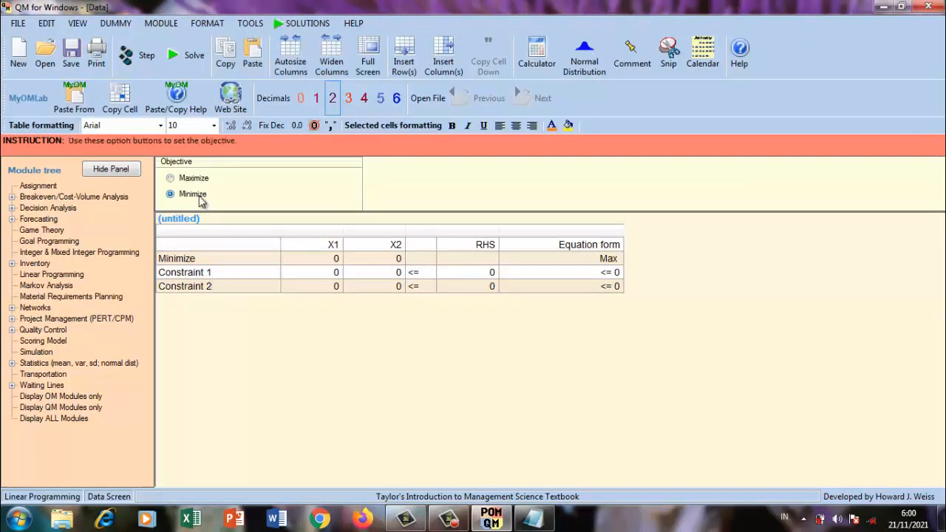
pyautogui.click(194, 178)
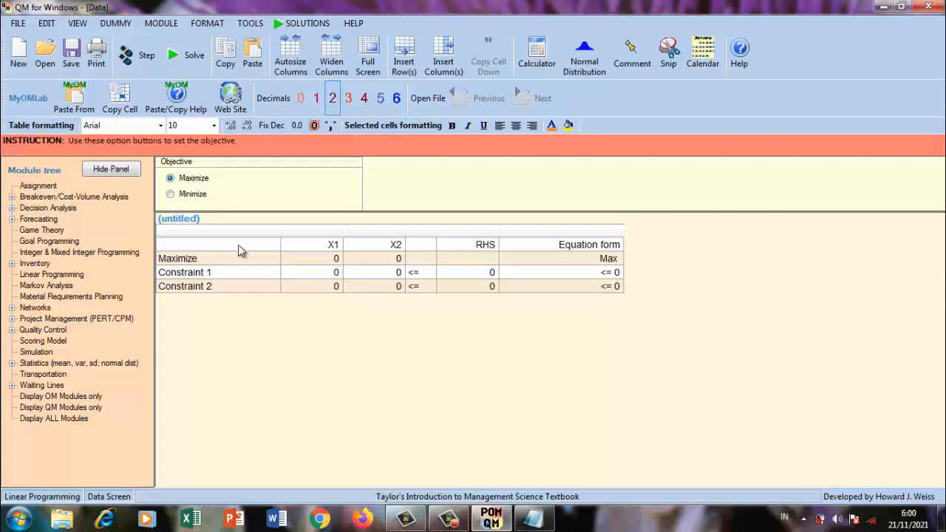
pyautogui.click(333, 245)
pyautogui.hotkey('ctrl', 'a')
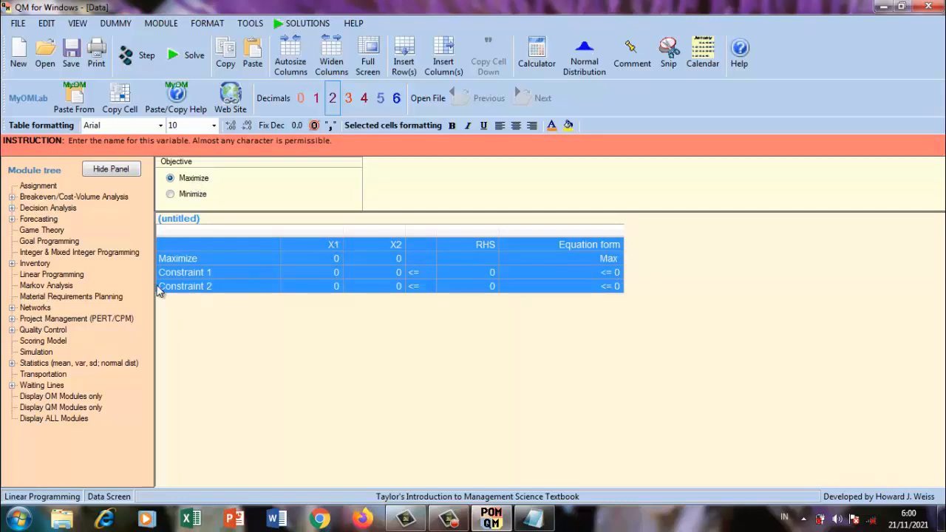
pyautogui.click(171, 195)
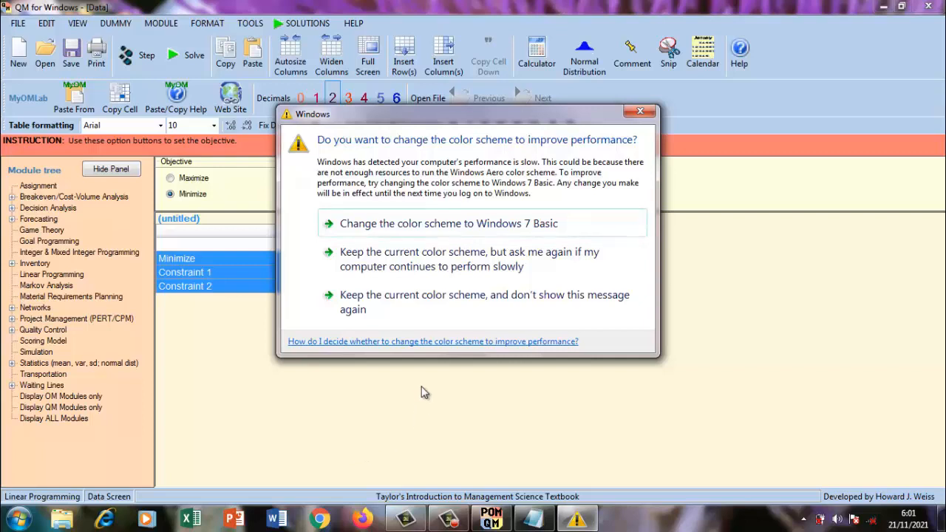
pyautogui.click(640, 111)
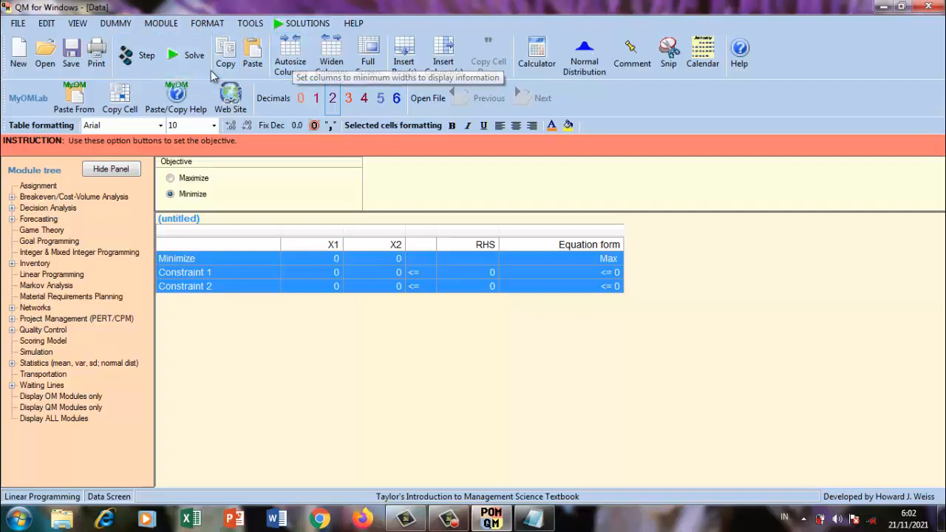
# Solve the linear programming problem, examine the Ranging and Linear Programming Results windows, and return to editing the data.
pyautogui.click(174, 58)
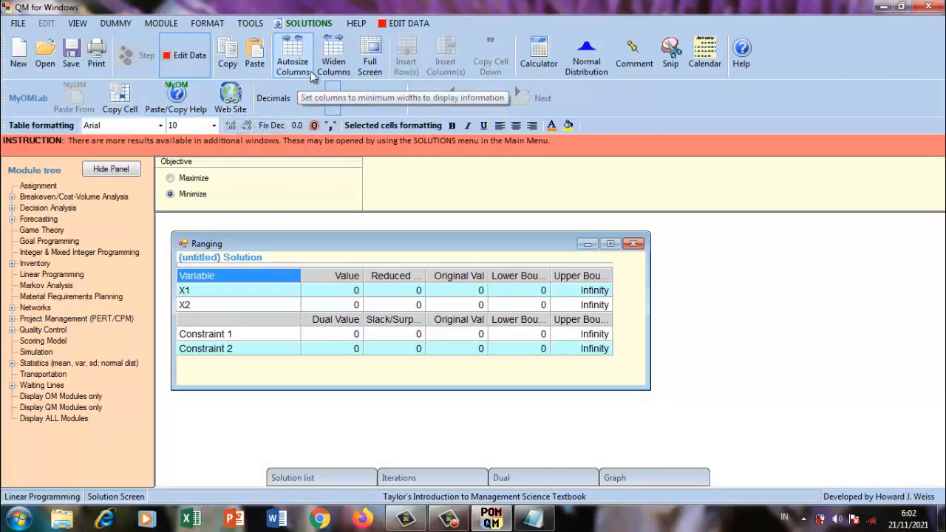
pyautogui.click(161, 68)
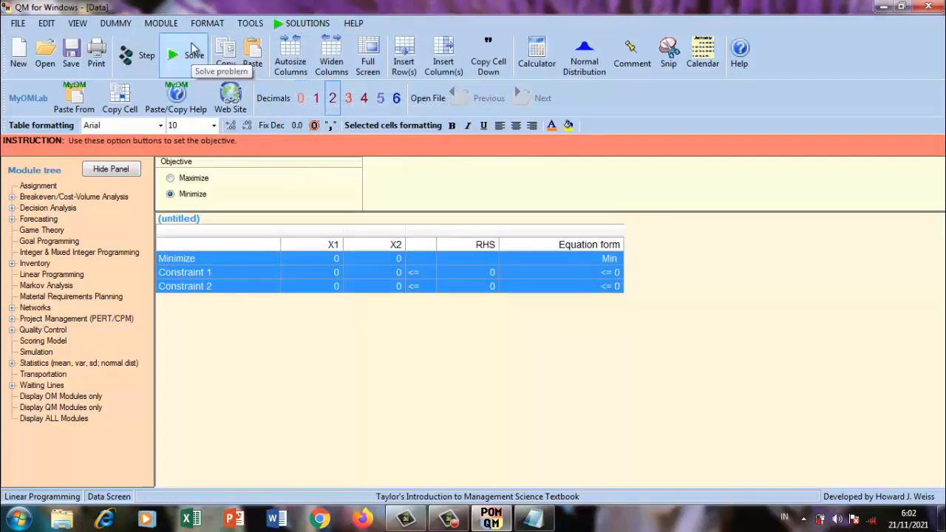
pyautogui.click(193, 55)
pyautogui.click(215, 271)
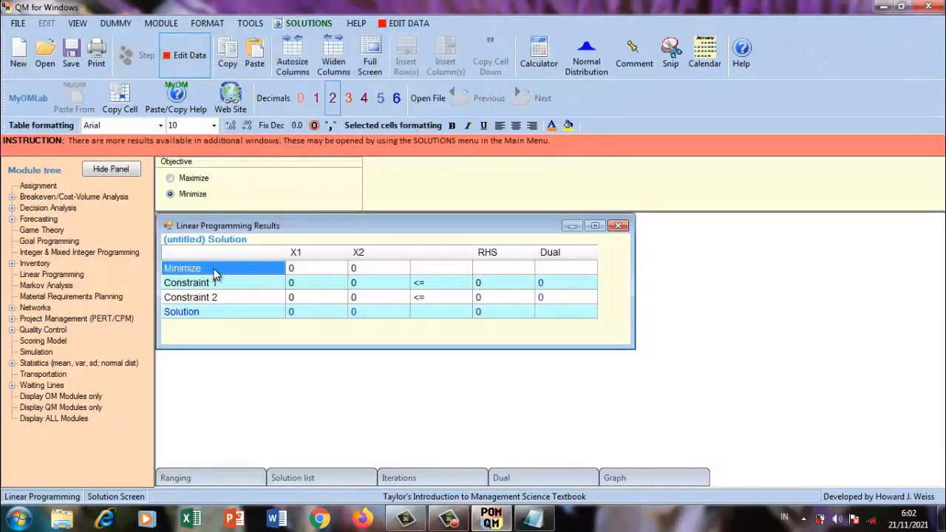
pyautogui.click(214, 274)
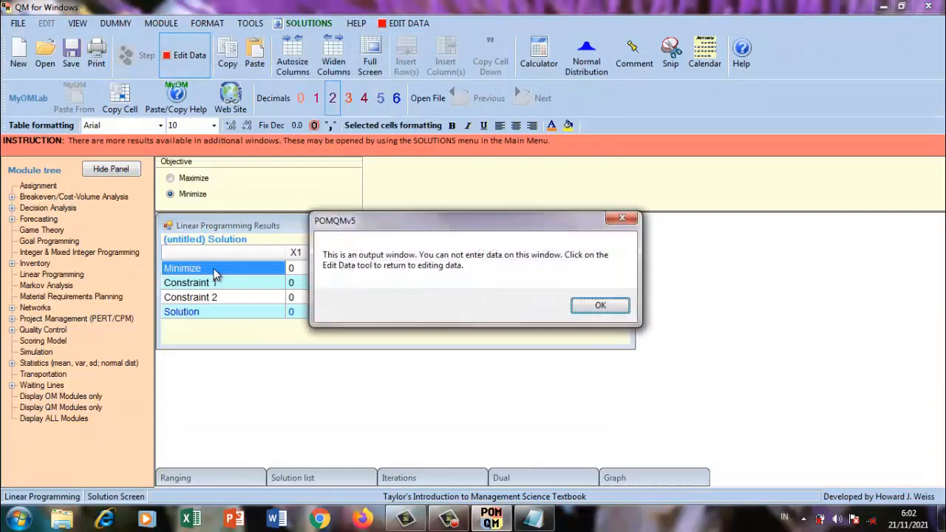
pyautogui.click(626, 220)
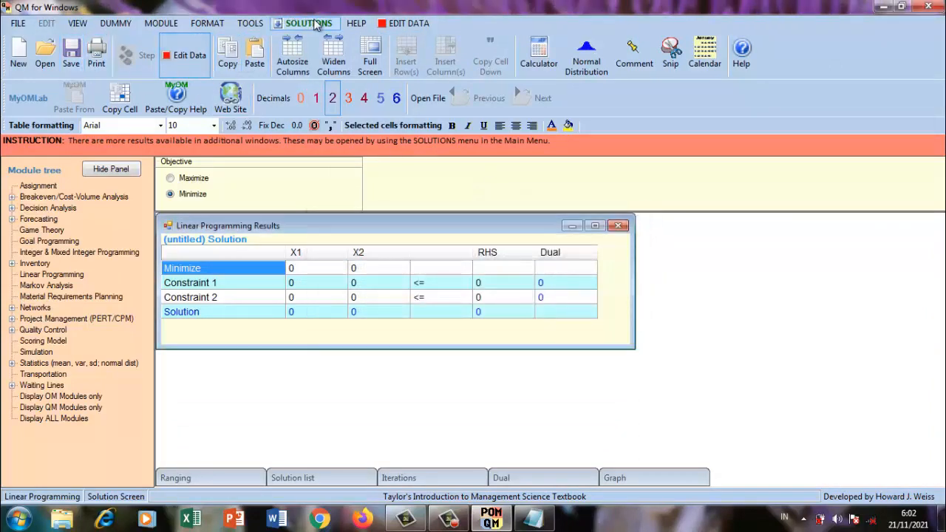
pyautogui.click(189, 59)
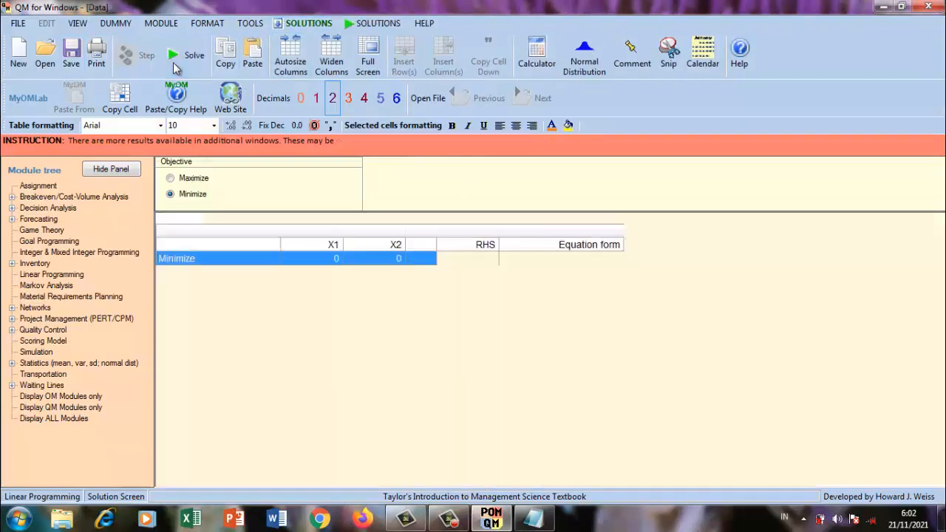
# Autosize and widen the data table's columns, and view the table in full screen and exit that view.
pyautogui.click(295, 66)
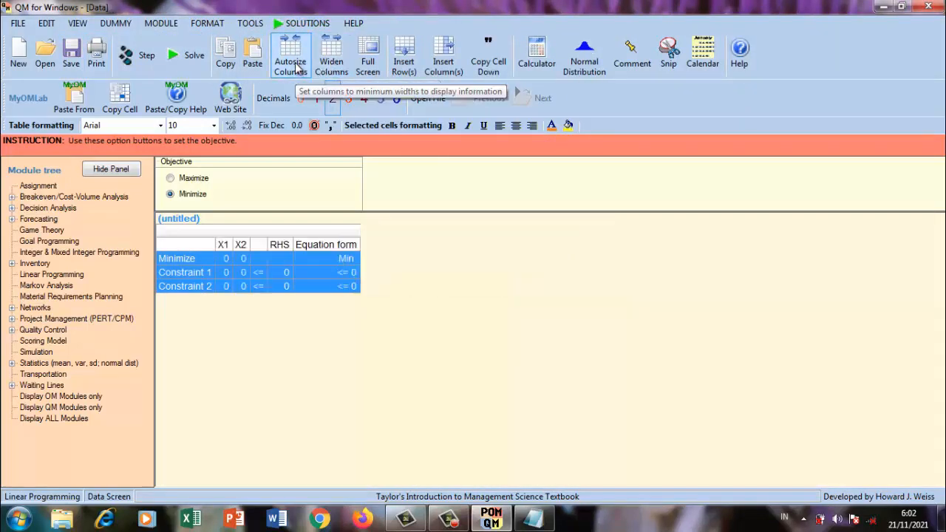
pyautogui.click(332, 65)
pyautogui.click(369, 65)
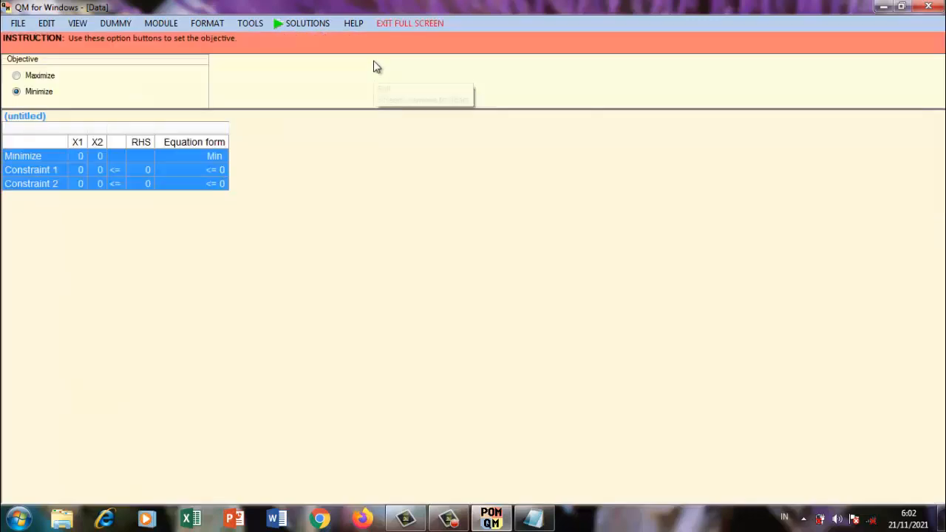
pyautogui.click(399, 23)
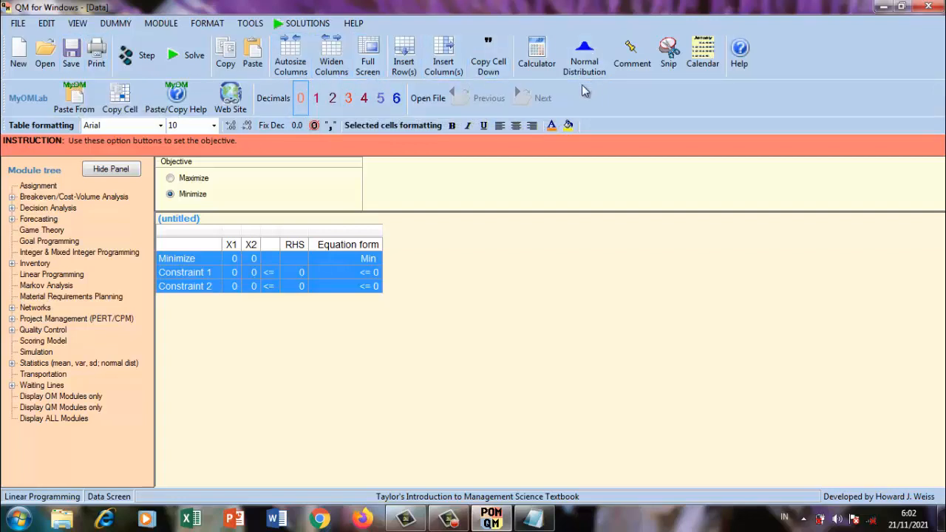
# Try to copy a cell value down with the whole table selected, and quit the program.
pyautogui.click(473, 70)
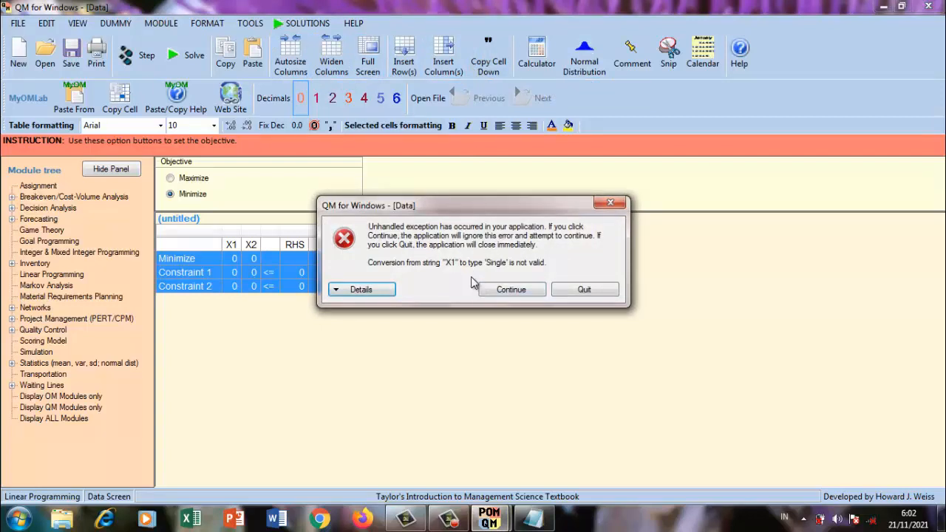
pyautogui.click(584, 290)
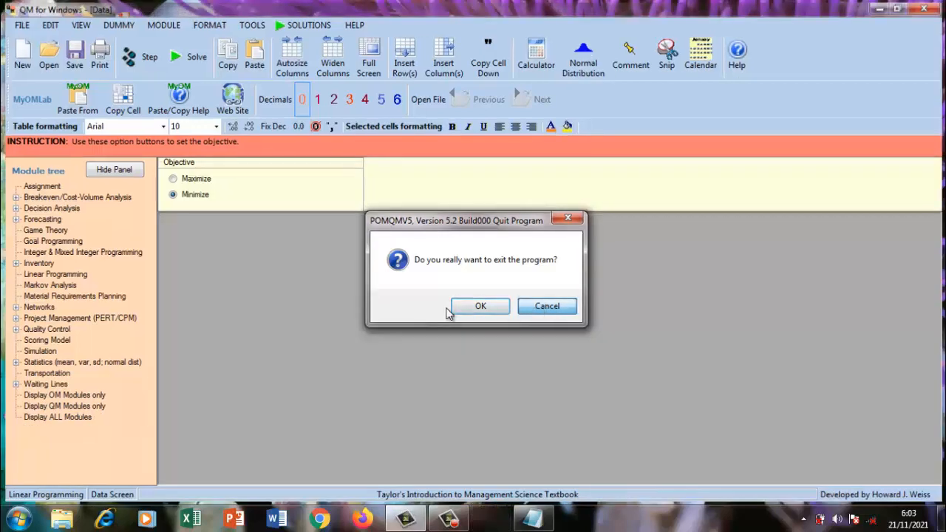
pyautogui.click(481, 307)
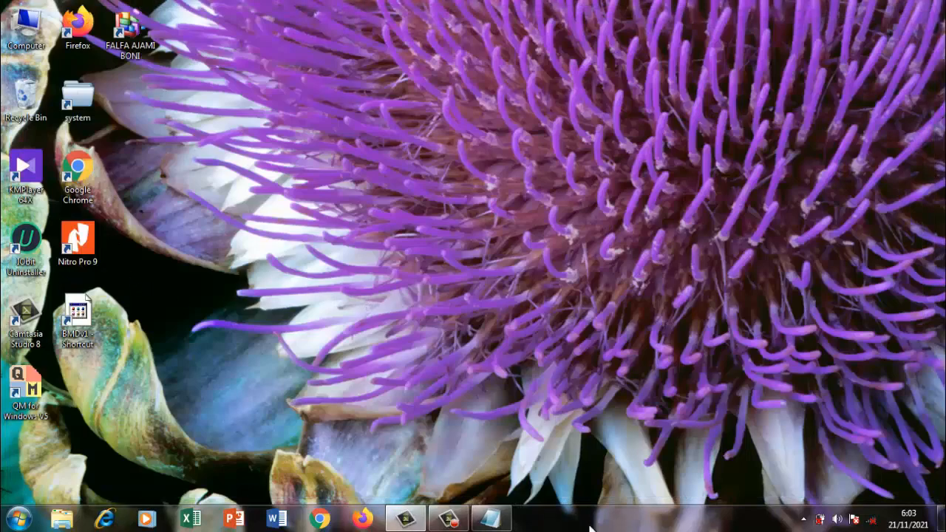
# Restart QM for Windows from the desktop and close the Quick Start Instructions.
pyautogui.click(448, 518)
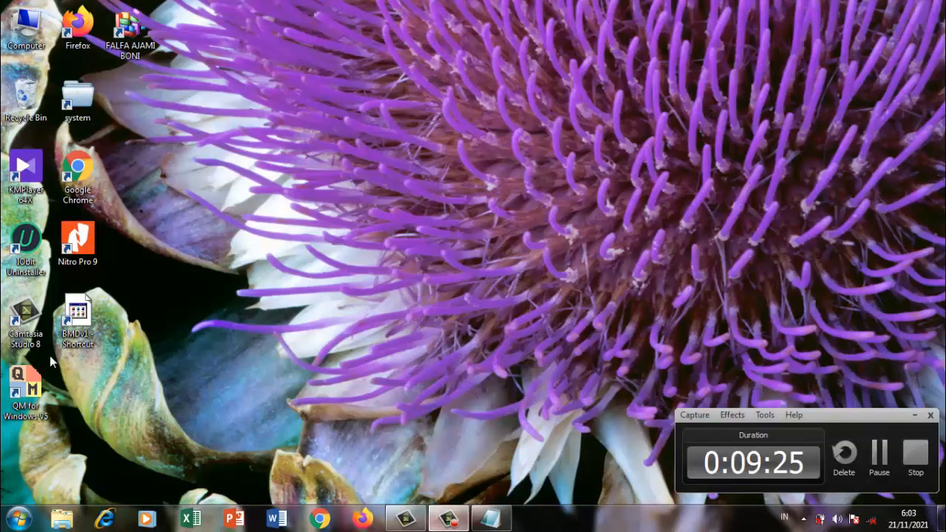
pyautogui.doubleClick(26, 388)
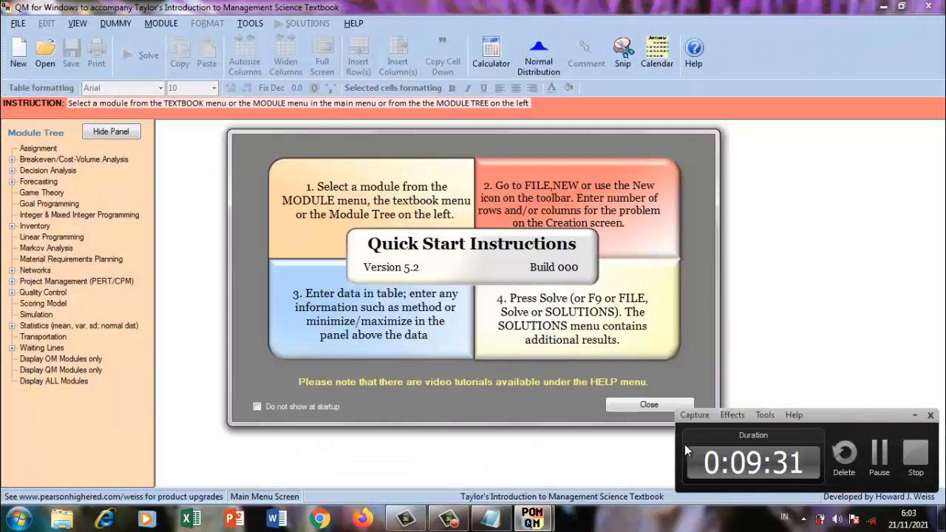
pyautogui.click(646, 405)
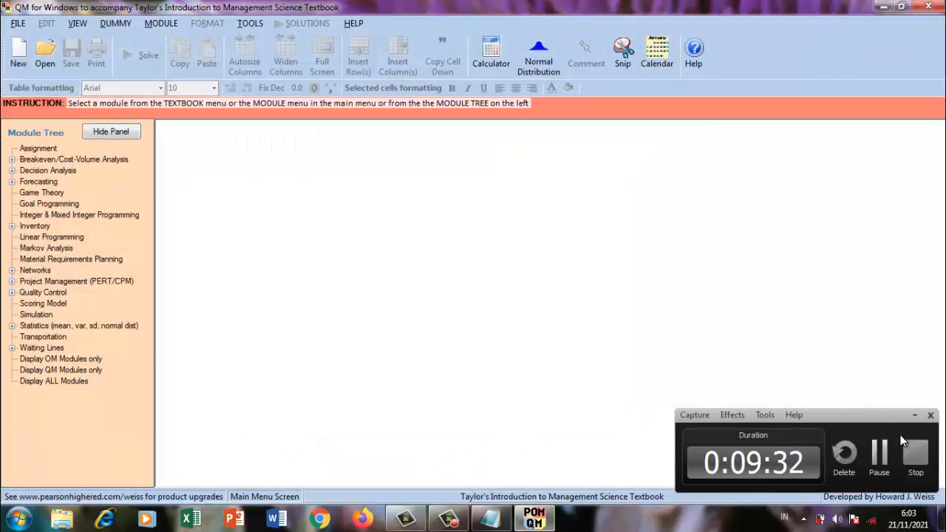
pyautogui.click(914, 415)
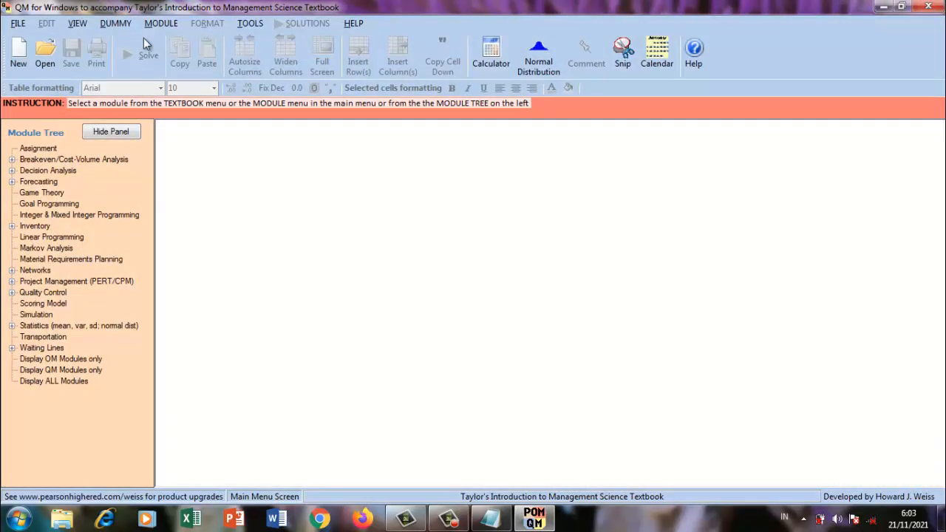
# Create a new Linear Programming data set titled "file" with 2 constraints, 2 variables and a Maximize objective.
pyautogui.click(161, 25)
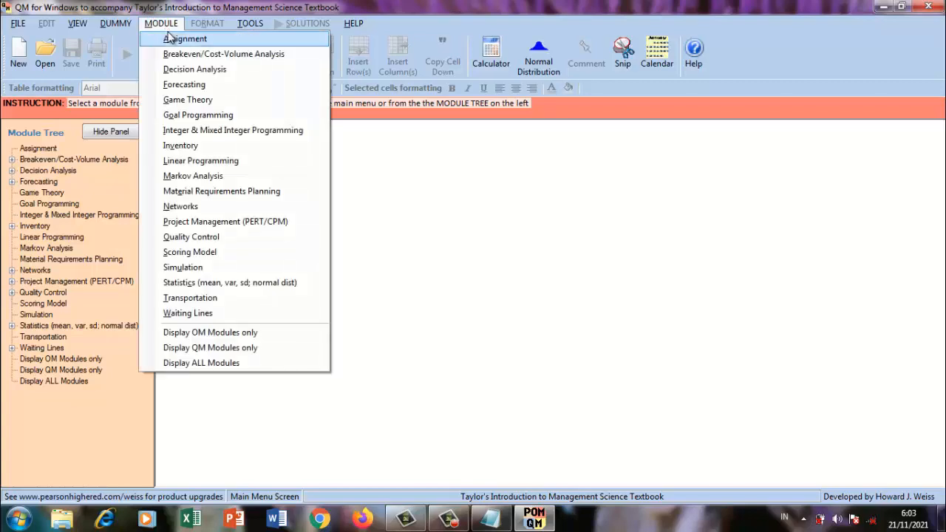
pyautogui.click(179, 161)
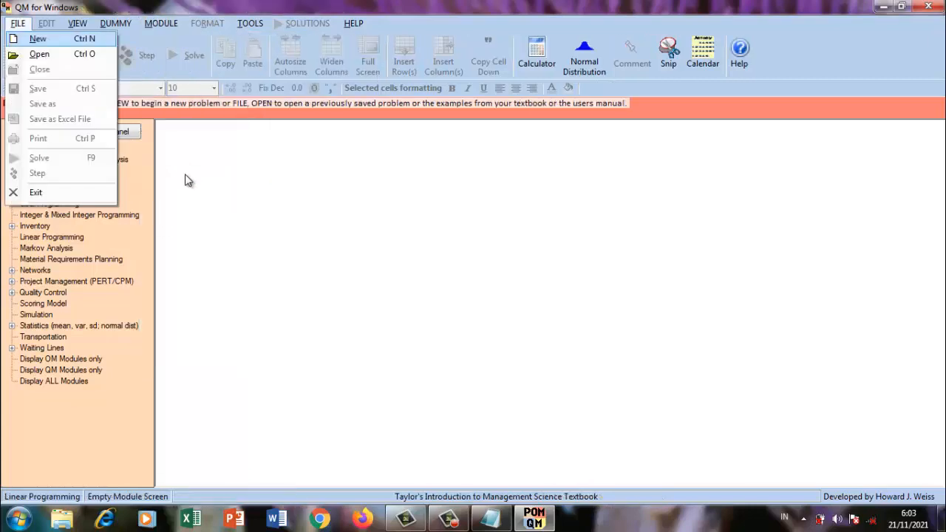
pyautogui.click(161, 23)
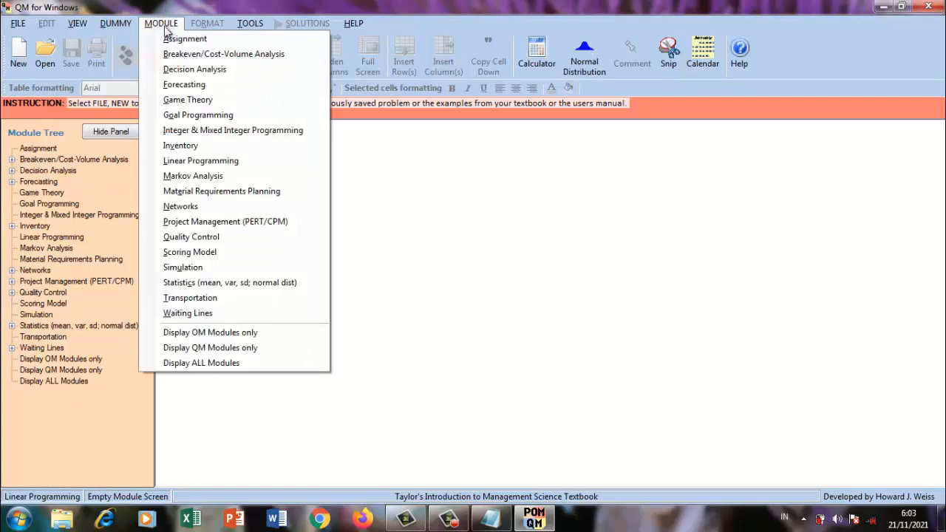
pyautogui.click(18, 51)
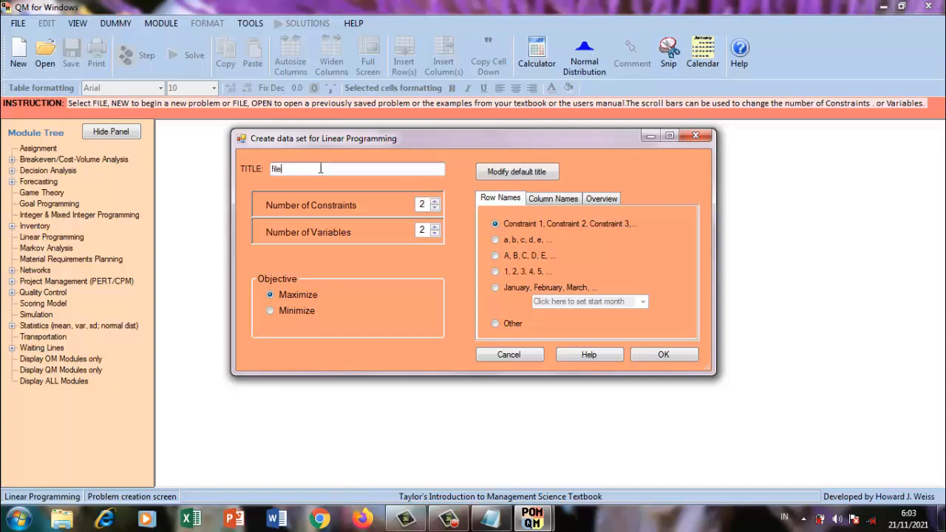
pyautogui.click(656, 354)
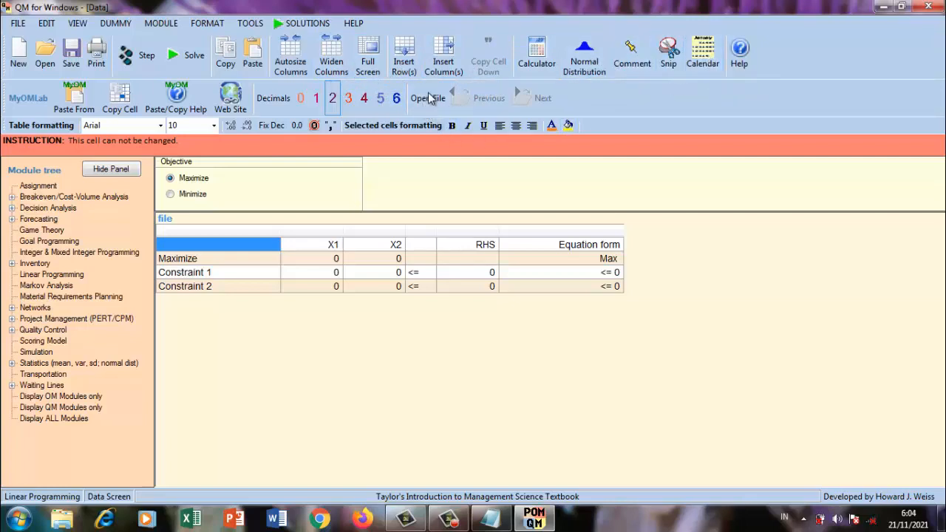
# Format the Constraint 1 name cell with a yellow fill, left alignment and bold italic text.
pyautogui.click(239, 271)
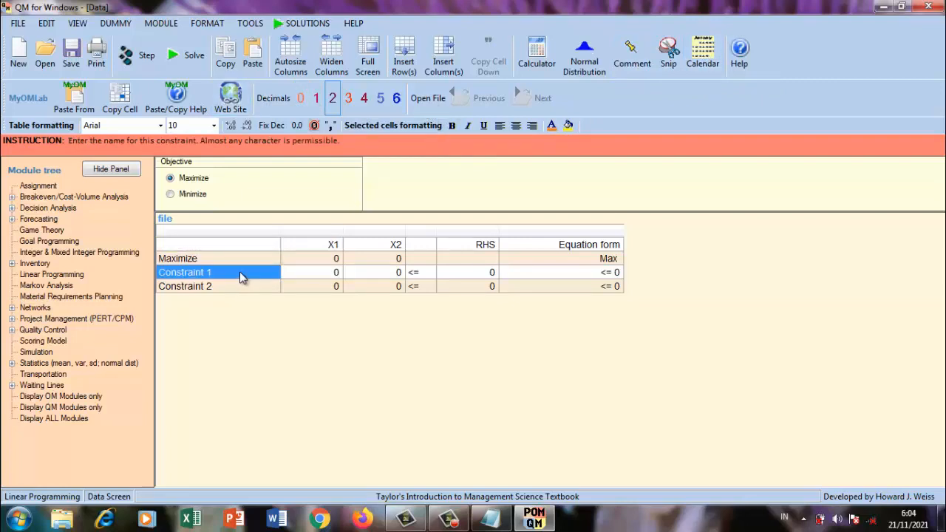
pyautogui.click(566, 126)
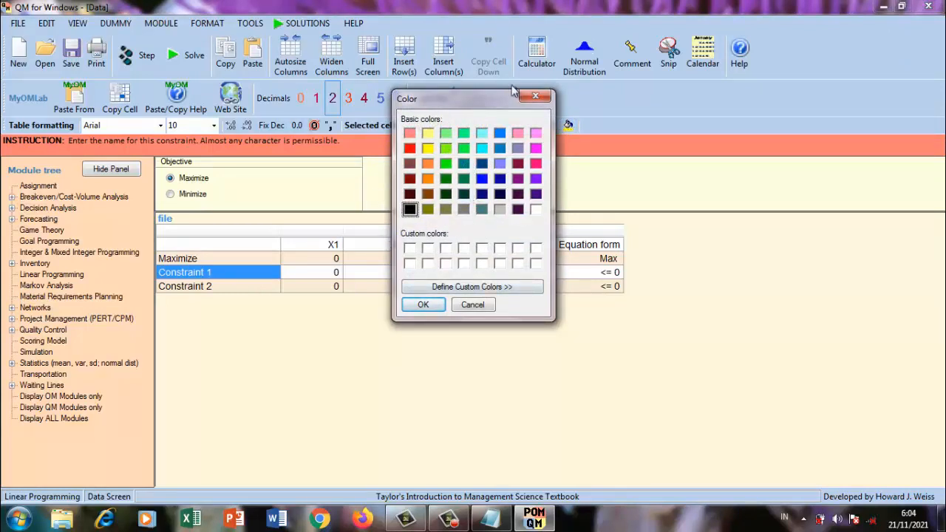
pyautogui.click(535, 98)
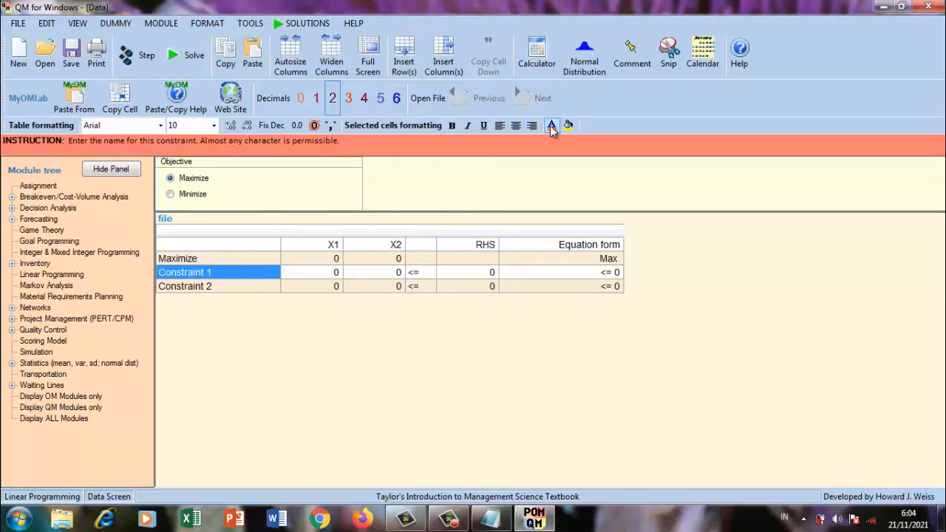
pyautogui.click(551, 125)
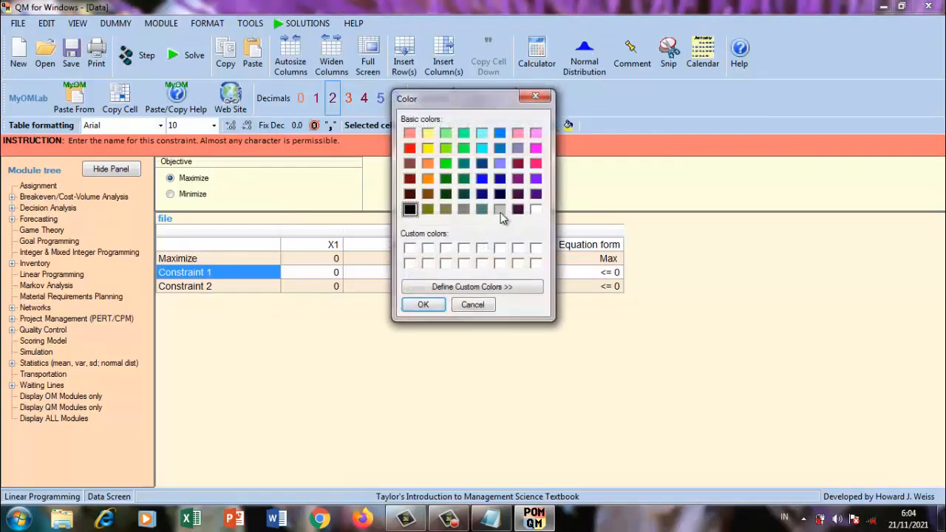
pyautogui.click(428, 149)
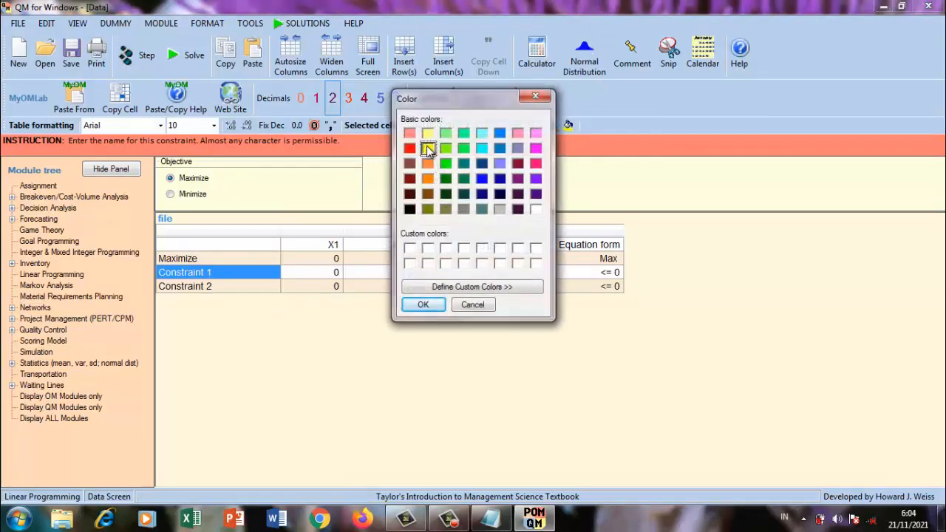
pyautogui.click(422, 304)
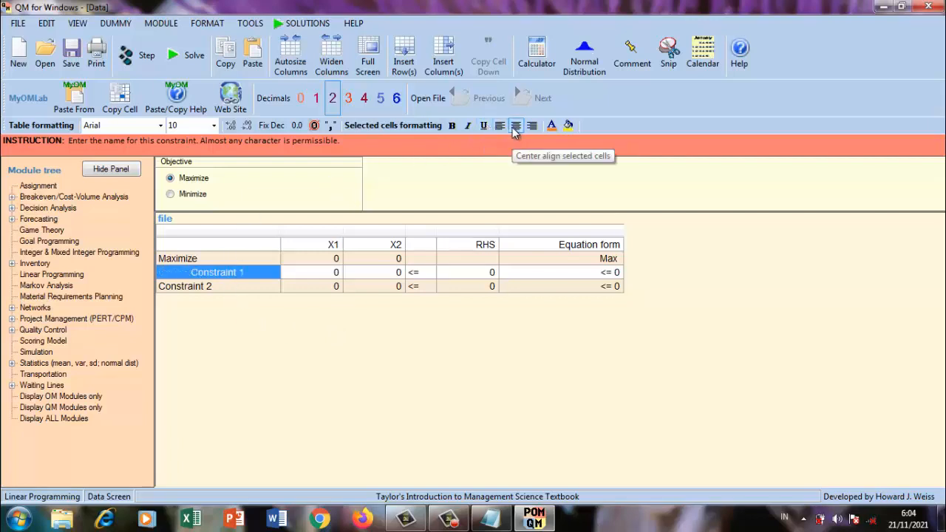
pyautogui.click(495, 129)
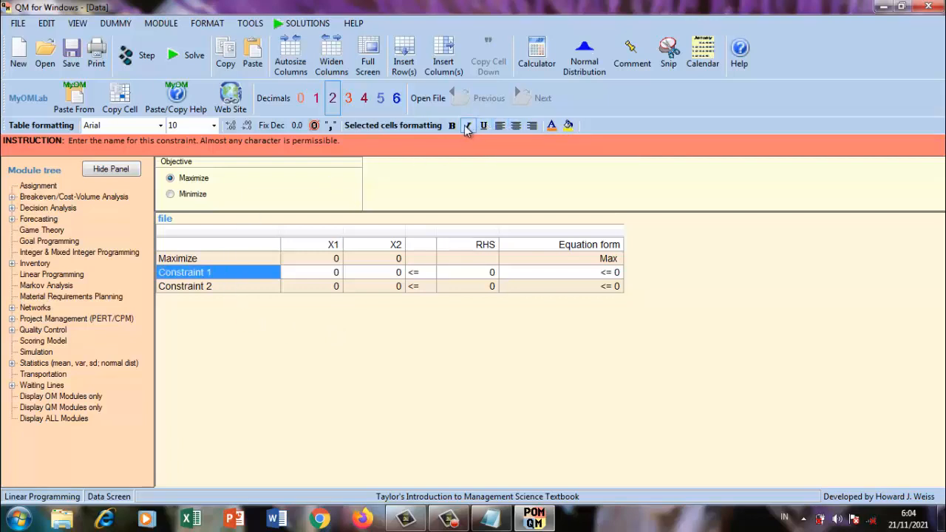
pyautogui.click(467, 127)
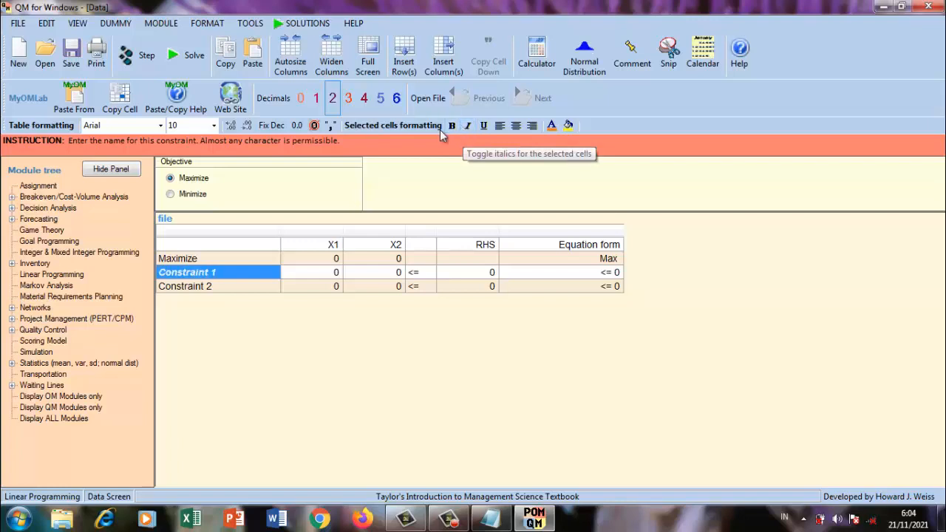
# Set the data table's font size to 20 and its font to Bauhaus 93.
pyautogui.click(215, 126)
pyautogui.click(196, 200)
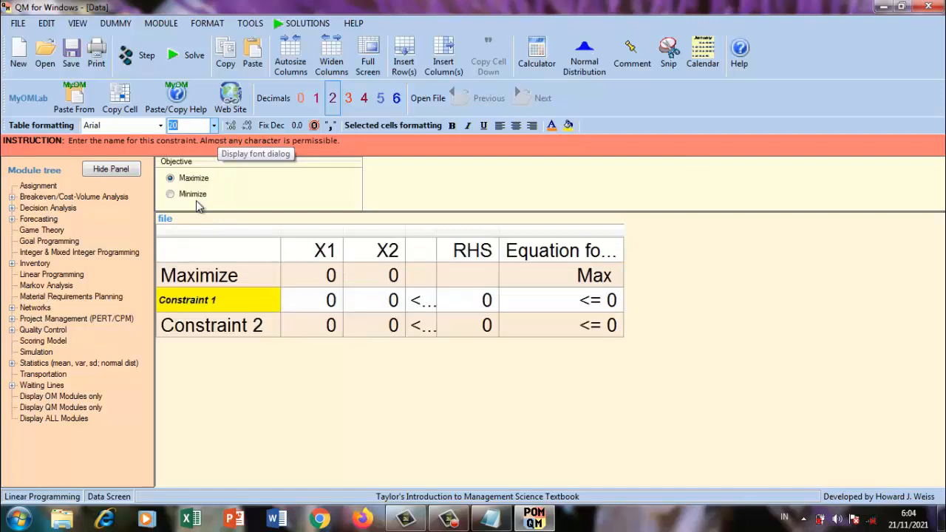
pyautogui.click(159, 125)
pyautogui.click(130, 210)
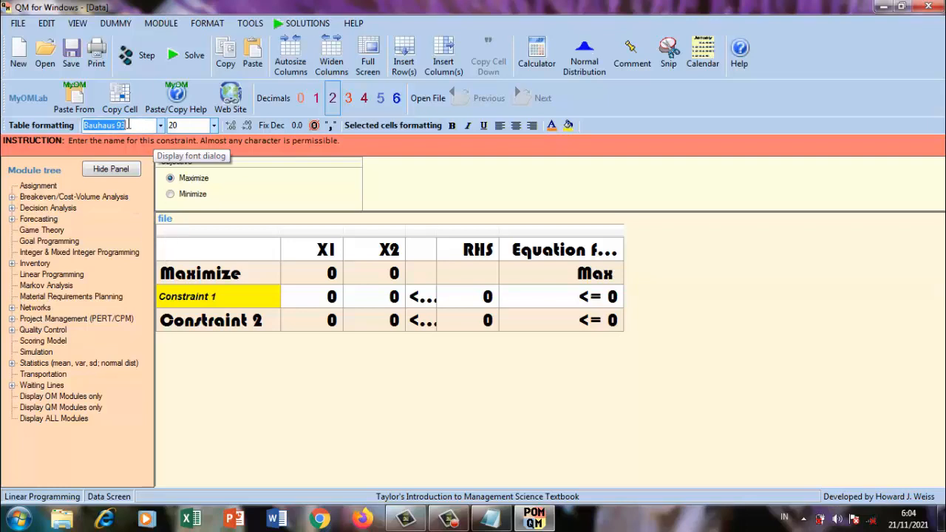
# Try the Berlin Sans FB Demi font on the data table, and set the table font to Algerian instead.
pyautogui.click(160, 126)
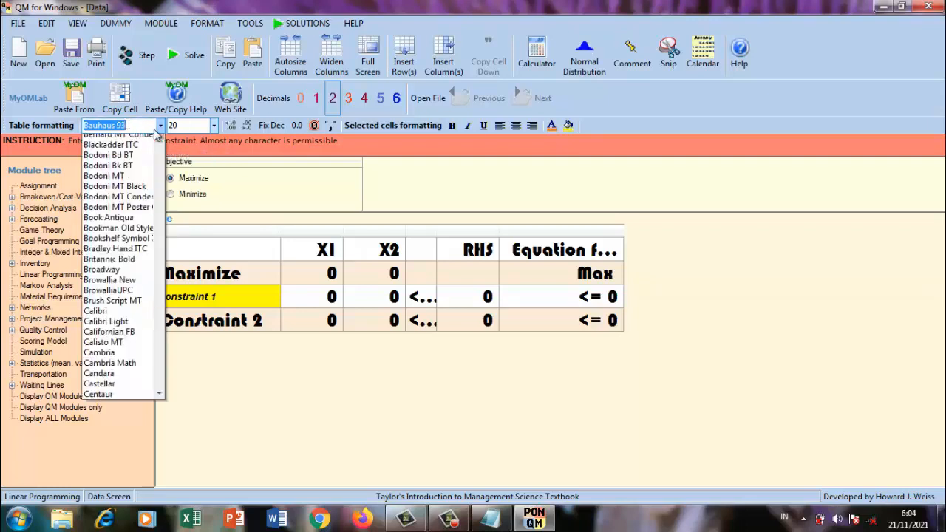
pyautogui.click(138, 171)
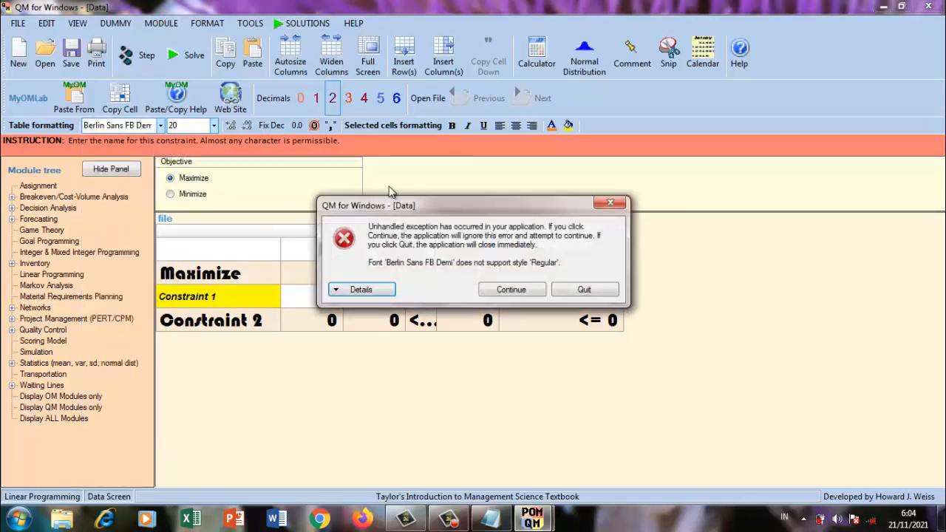
pyautogui.click(611, 202)
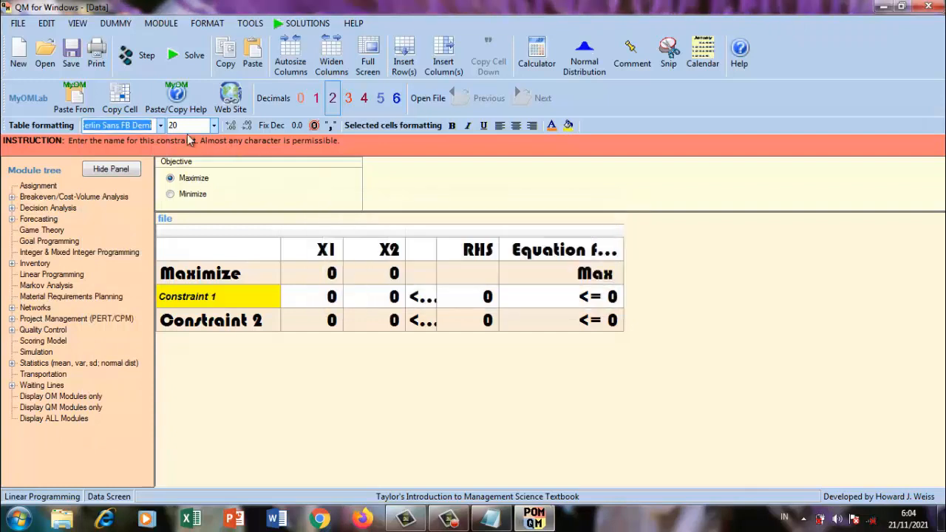
pyautogui.click(160, 126)
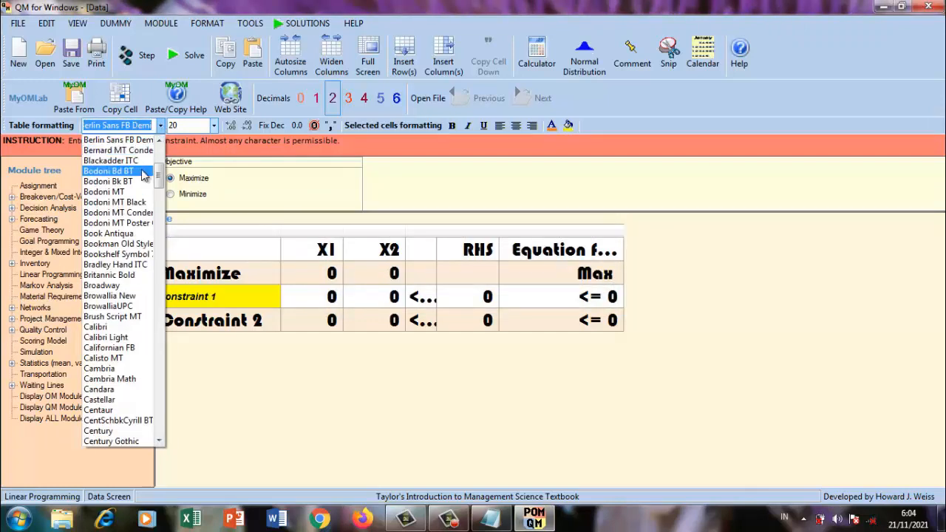
pyautogui.moveTo(157, 175); pyautogui.dragTo(157, 160)
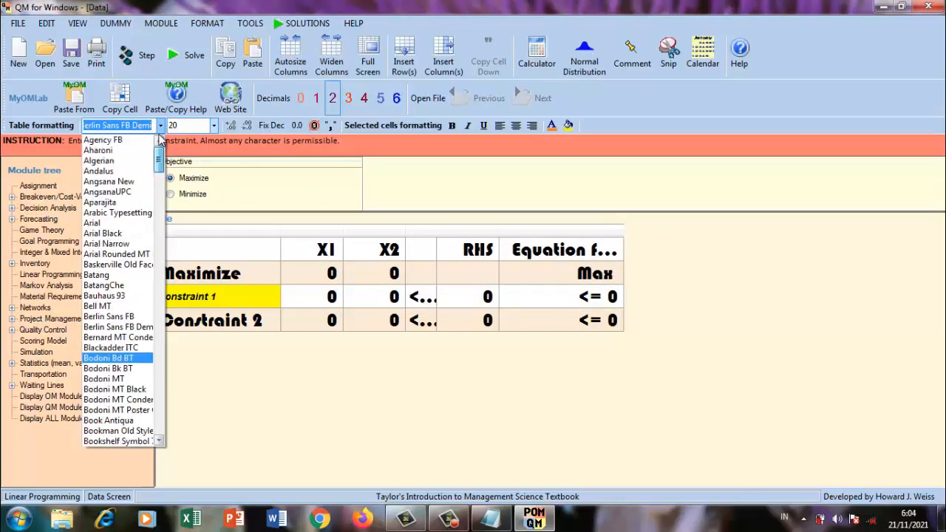
pyautogui.click(135, 166)
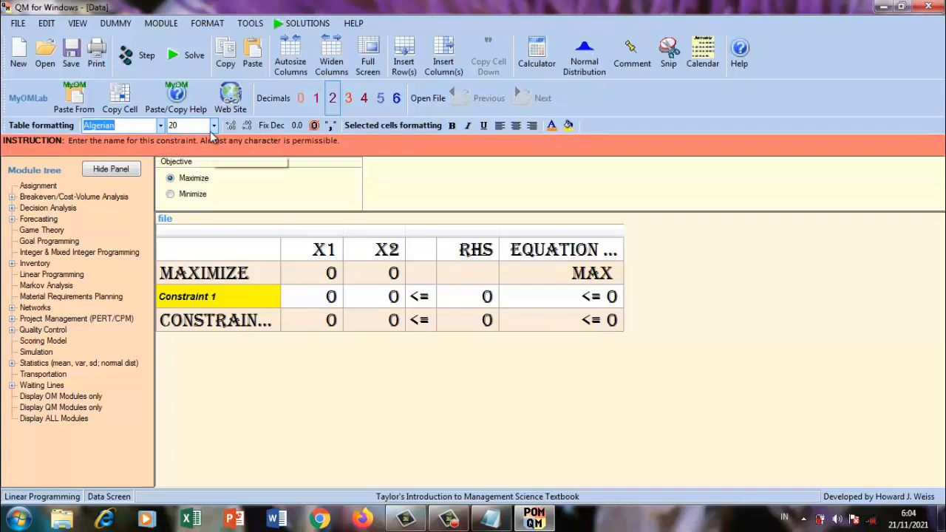
pyautogui.click(161, 125)
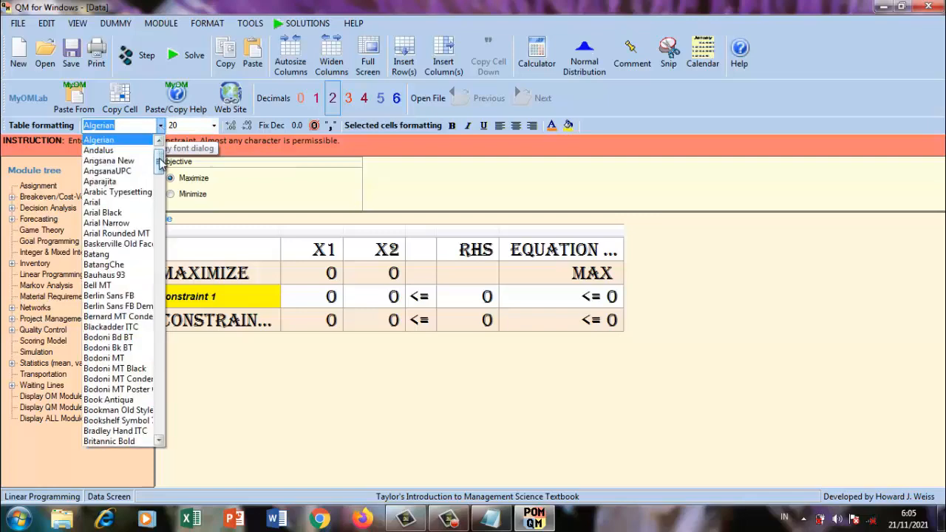
pyautogui.moveTo(160, 159)
pyautogui.mouseDown()
pyautogui.moveTo(159, 444)
pyautogui.moveTo(158, 336)
pyautogui.moveTo(180, 194)
pyautogui.moveTo(164, 177)
pyautogui.moveTo(170, 153)
pyautogui.mouseUp()
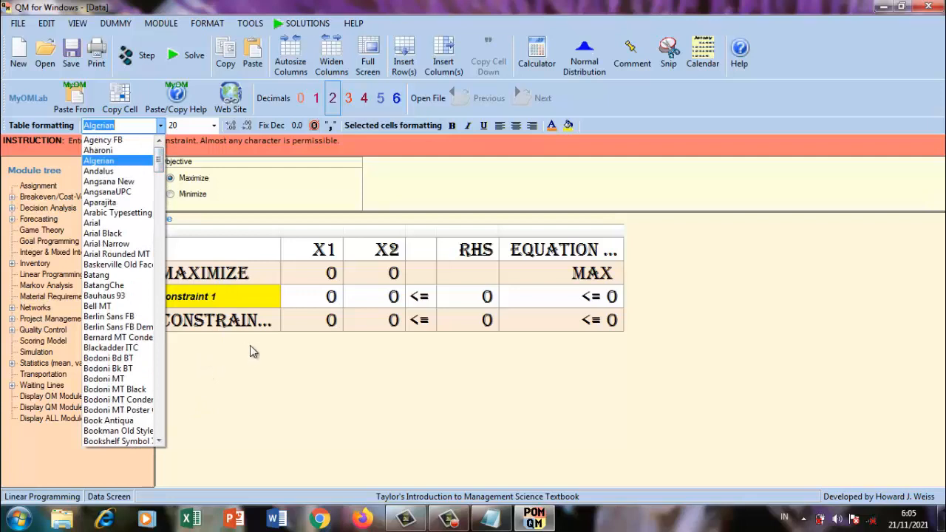
pyautogui.click(350, 379)
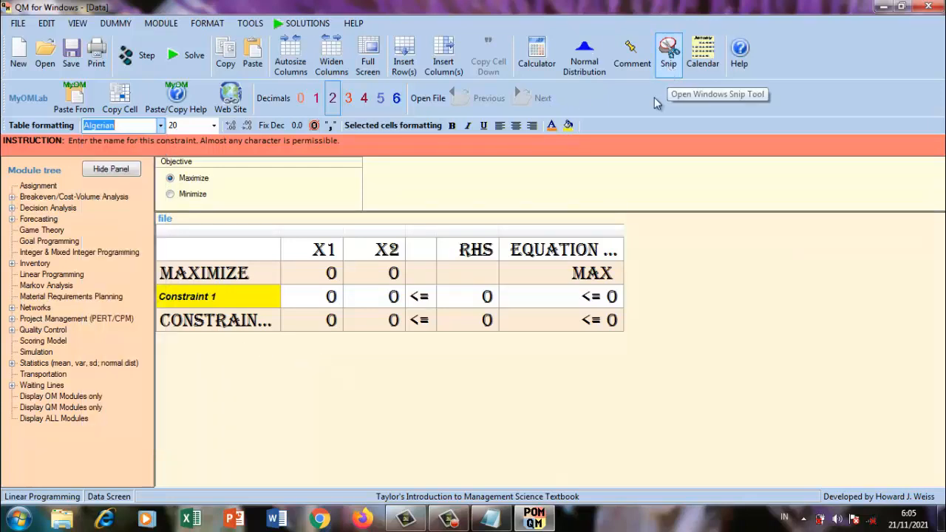
# Open the Windows Snipping Tool, close it again and dismiss the Windows color scheme prompt.
pyautogui.click(666, 58)
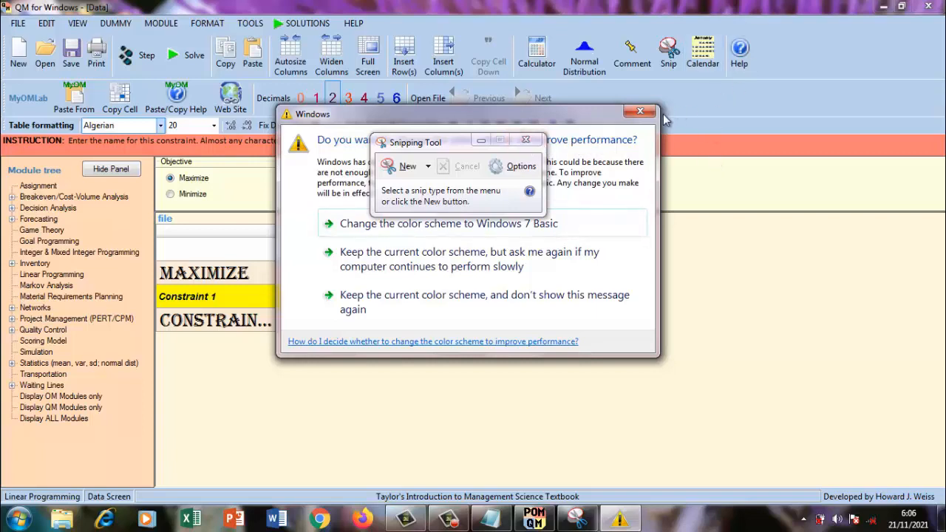
pyautogui.click(523, 141)
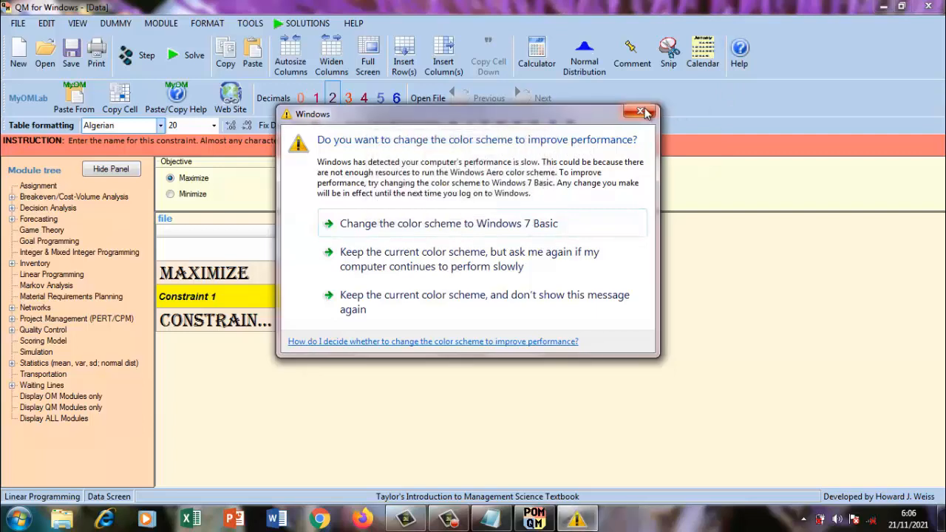
pyautogui.click(645, 112)
# Change the data table's font to Andalus.
pyautogui.click(323, 273)
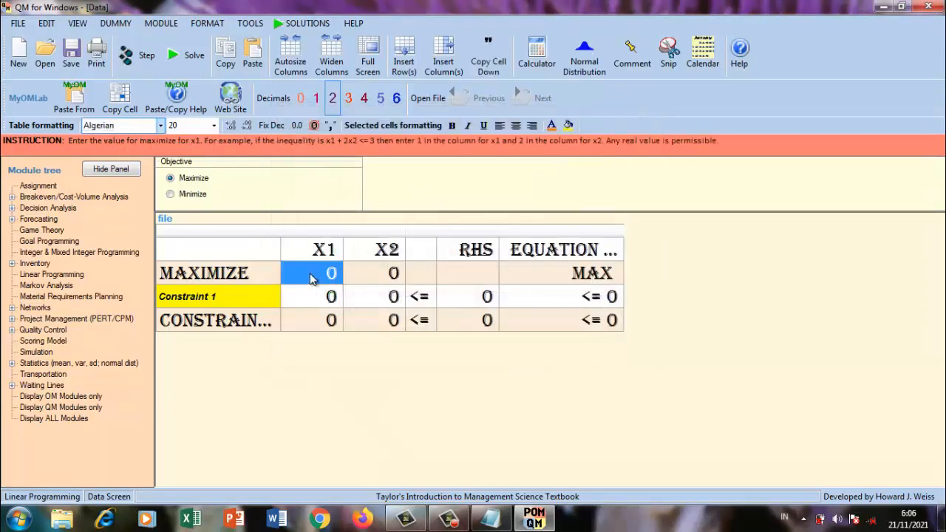
pyautogui.click(161, 126)
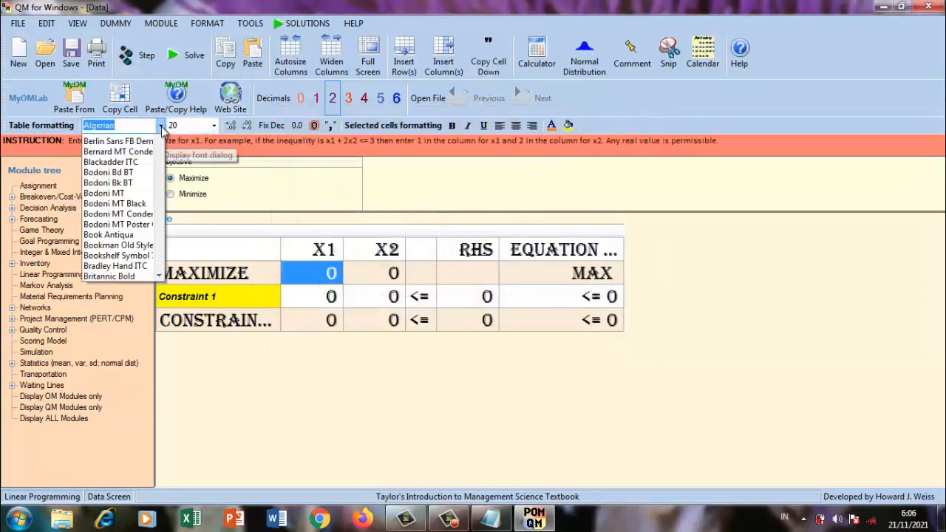
pyautogui.click(110, 150)
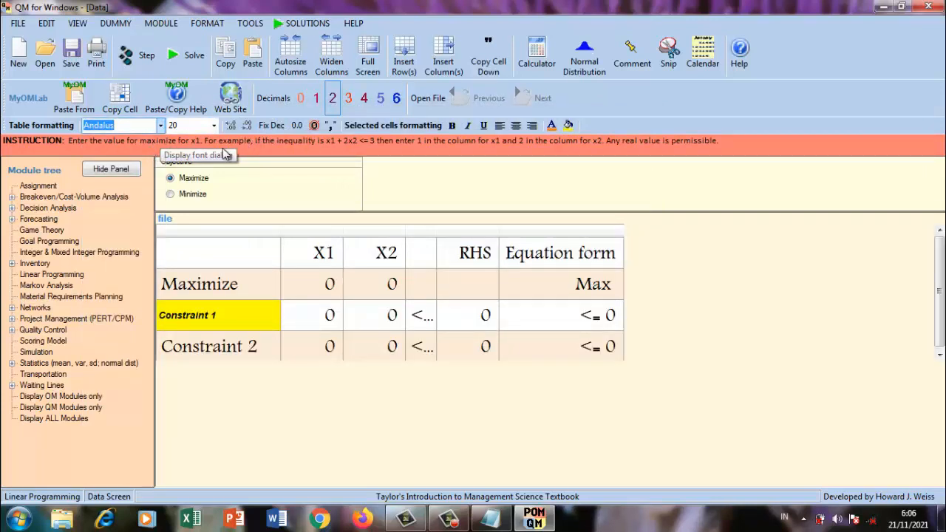
pyautogui.click(161, 123)
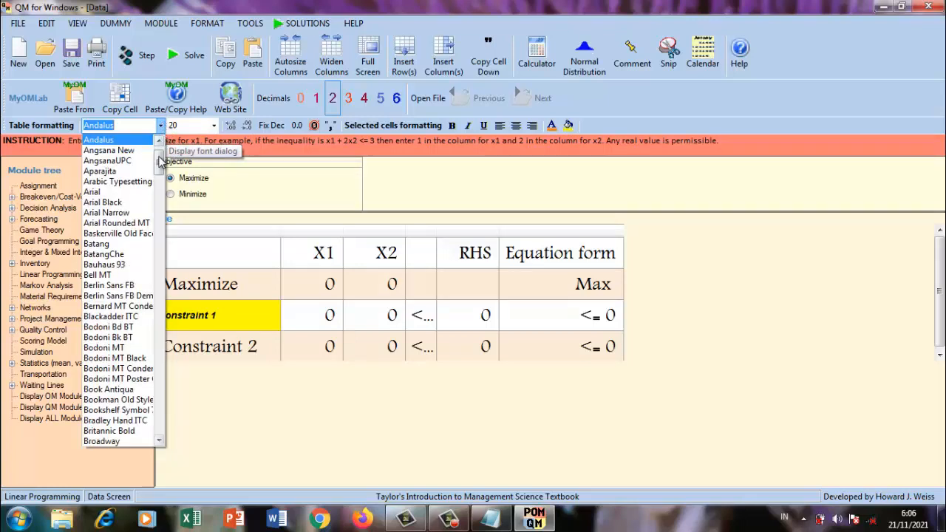
pyautogui.moveTo(159, 156); pyautogui.dragTo(158, 159)
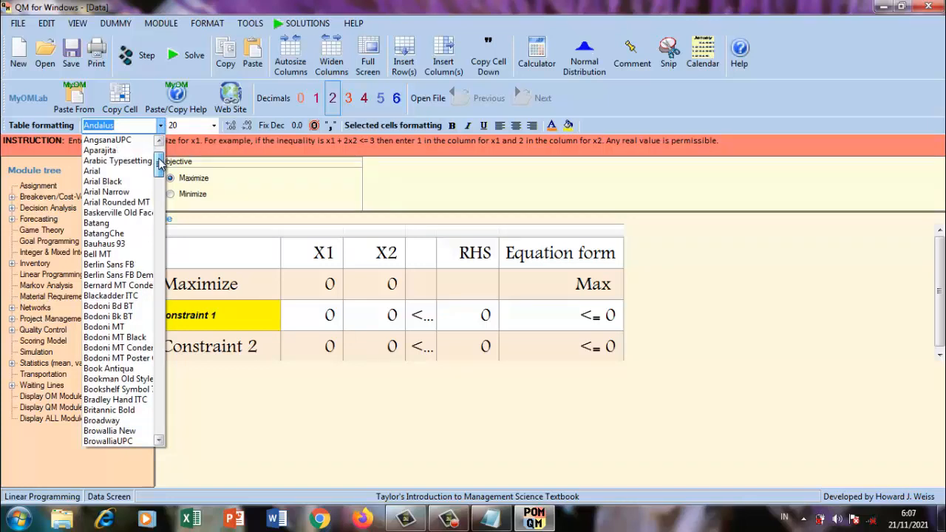
pyautogui.moveTo(160, 162); pyautogui.dragTo(160, 169)
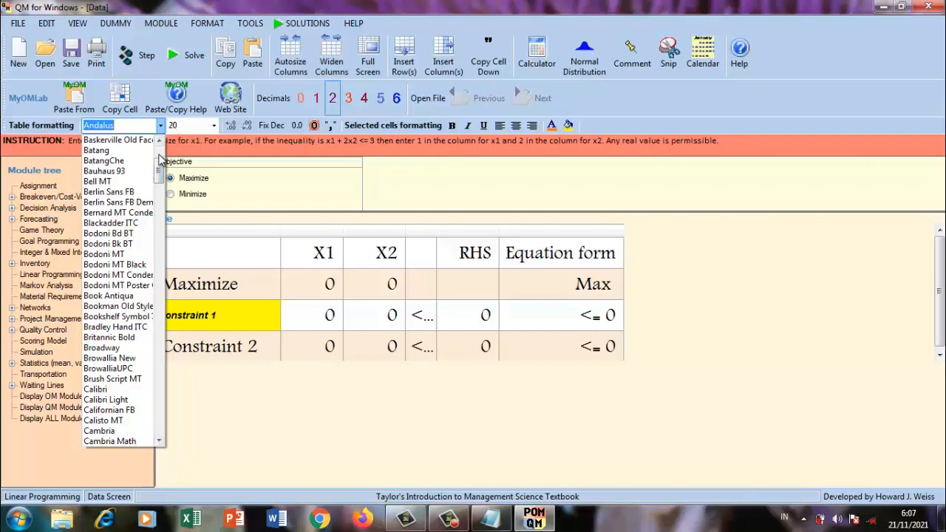
pyautogui.click(309, 4)
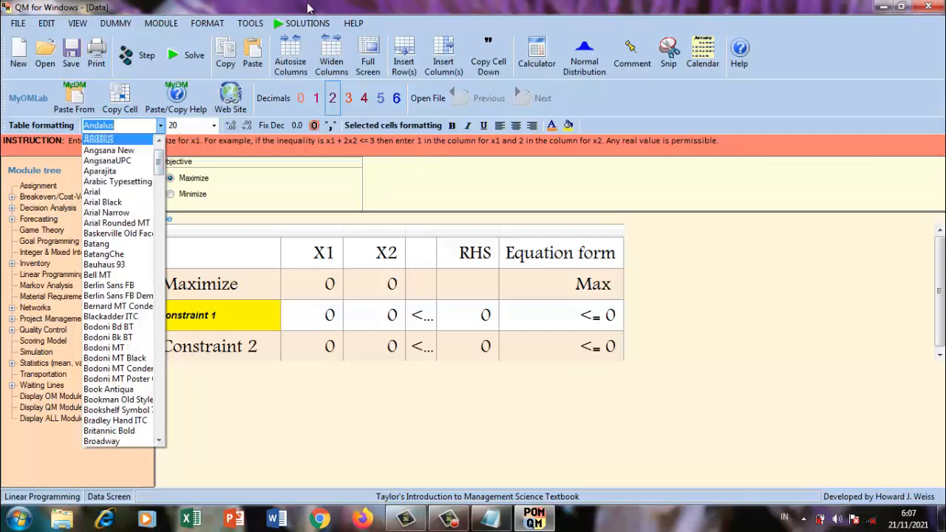
# Try to copy from the data table without any cells selected.
pyautogui.click(232, 71)
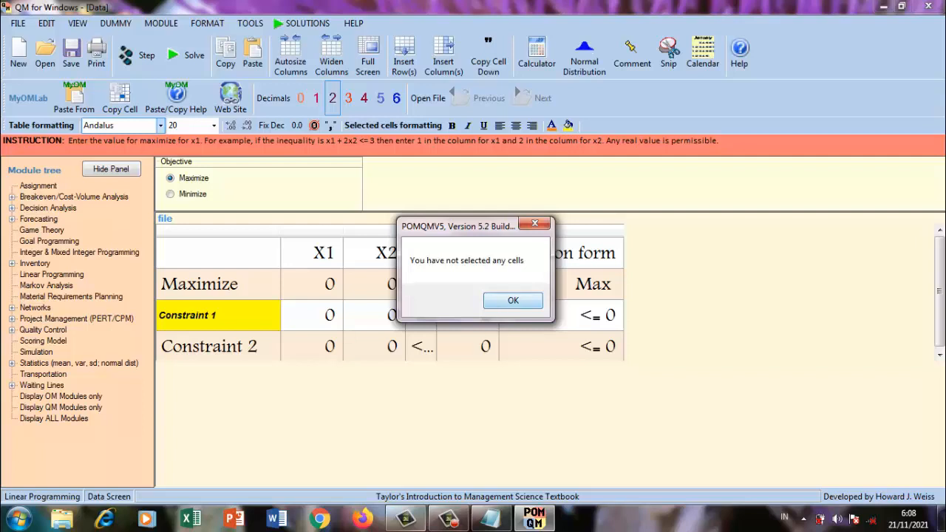
pyautogui.click(454, 521)
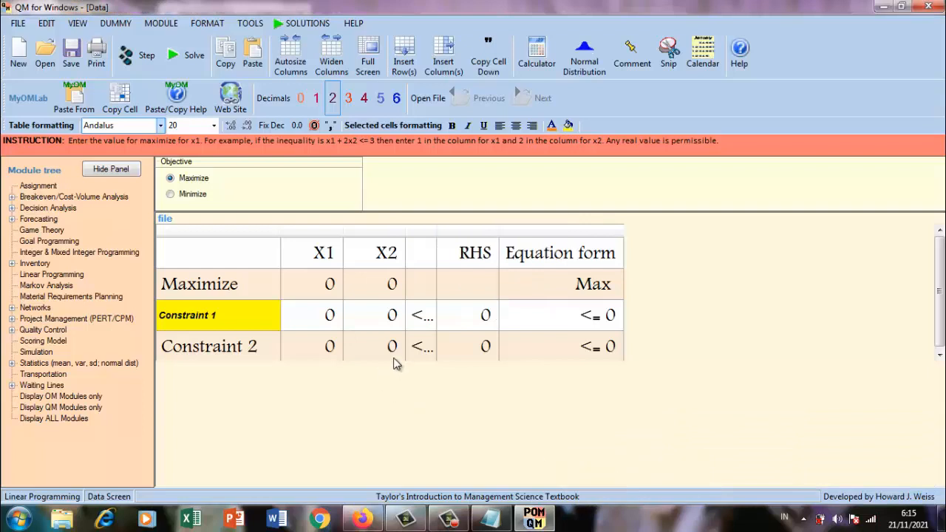
# Step through the simplex iterations of the Linear Programming problem.
pyautogui.click(252, 320)
pyautogui.click(237, 347)
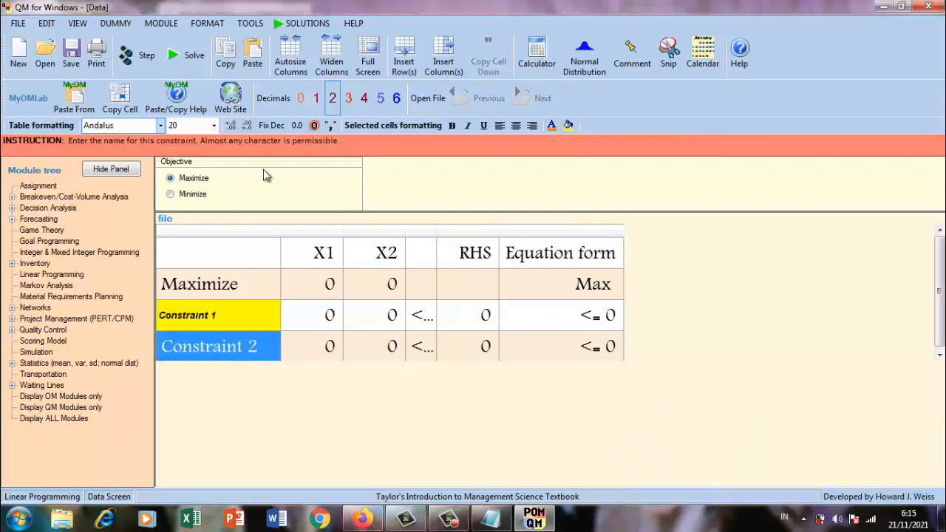
pyautogui.click(133, 53)
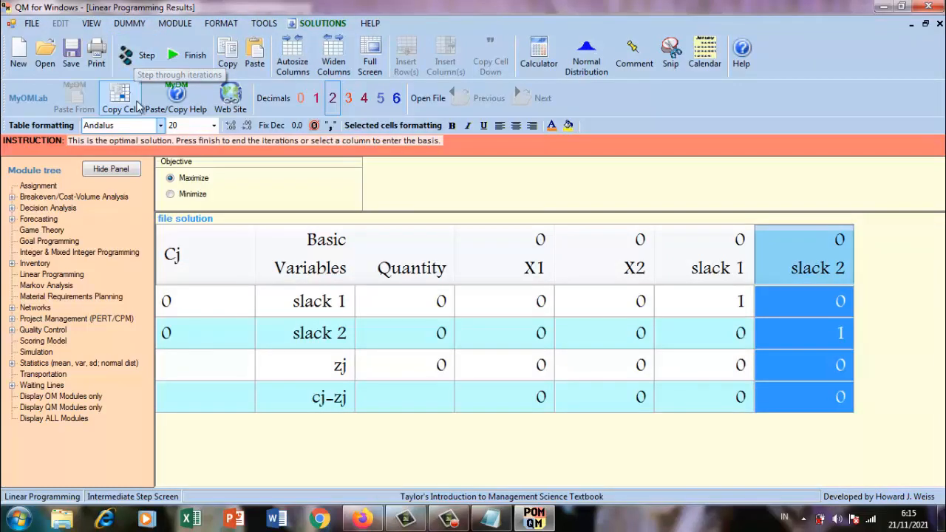
pyautogui.click(147, 59)
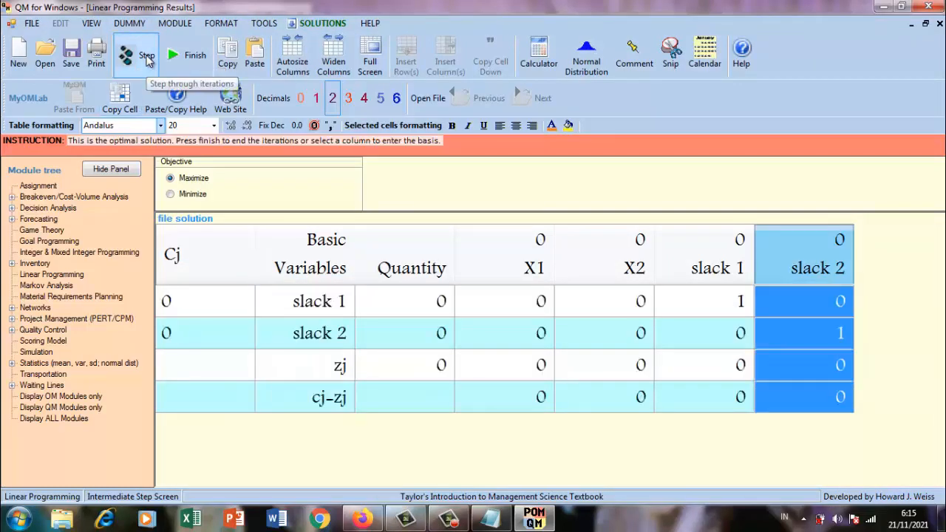
pyautogui.click(150, 60)
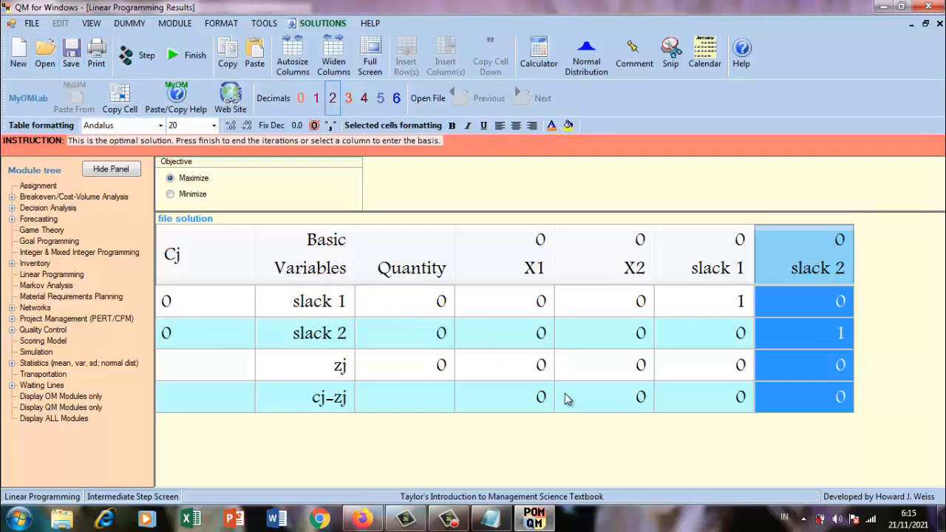
# Switch to the Notepad notes, add the line "seve untuk menyimpan file" below the existing text, and minimize Notepad.
pyautogui.click(490, 518)
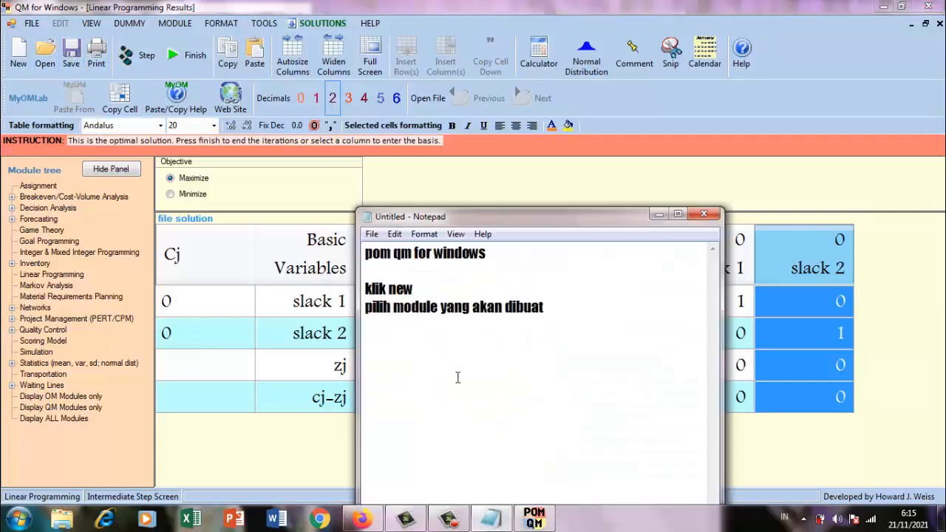
pyautogui.write('seve untuk ')
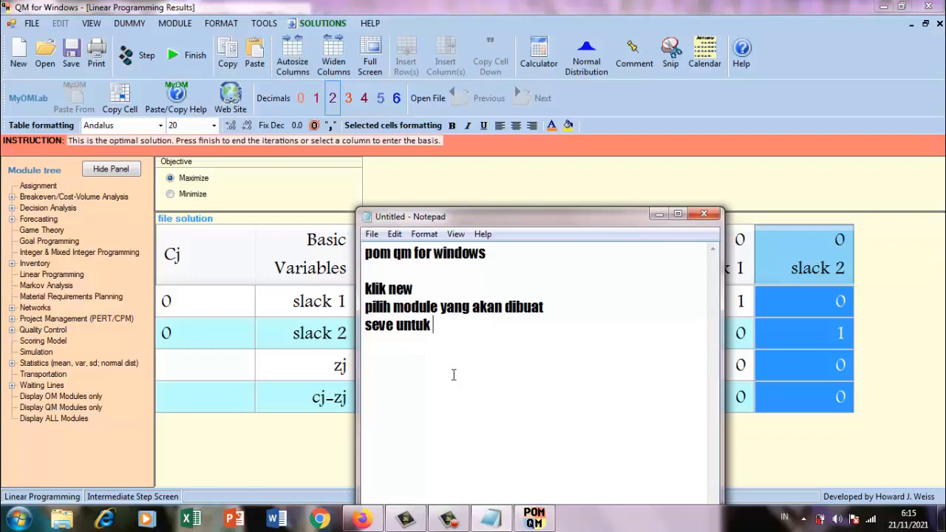
pyautogui.write('menyim')
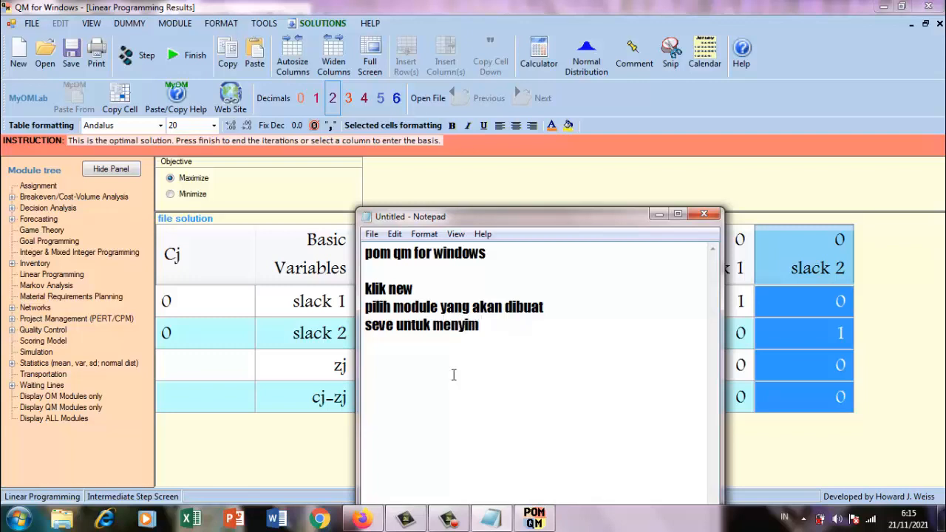
pyautogui.write('pan file')
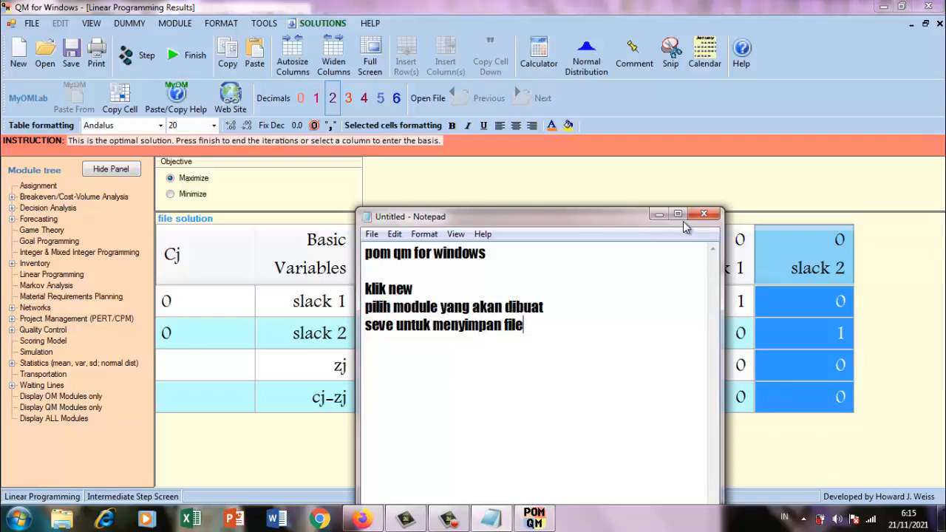
pyautogui.click(659, 214)
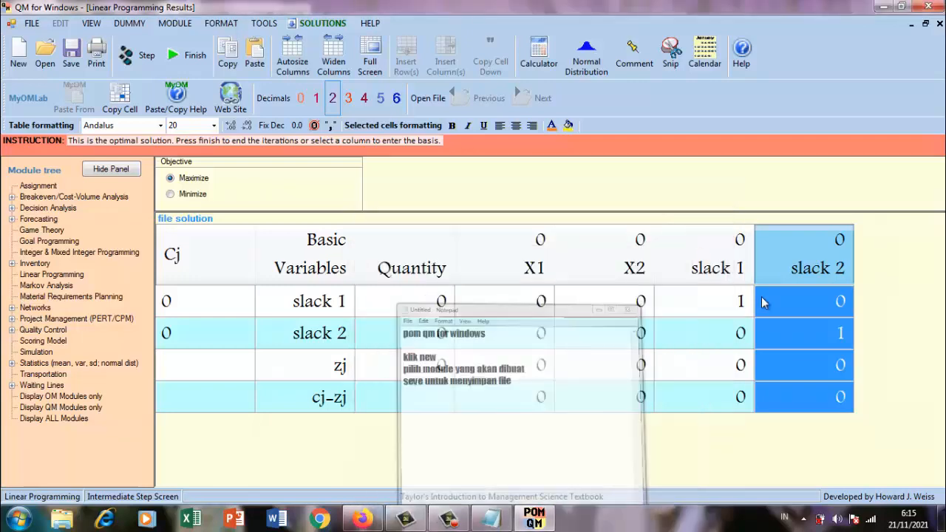
pyautogui.click(853, 521)
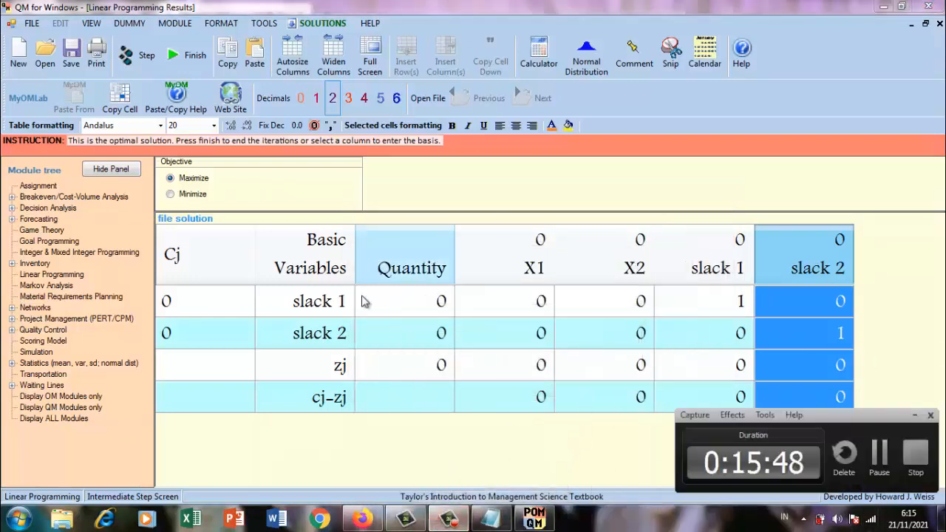